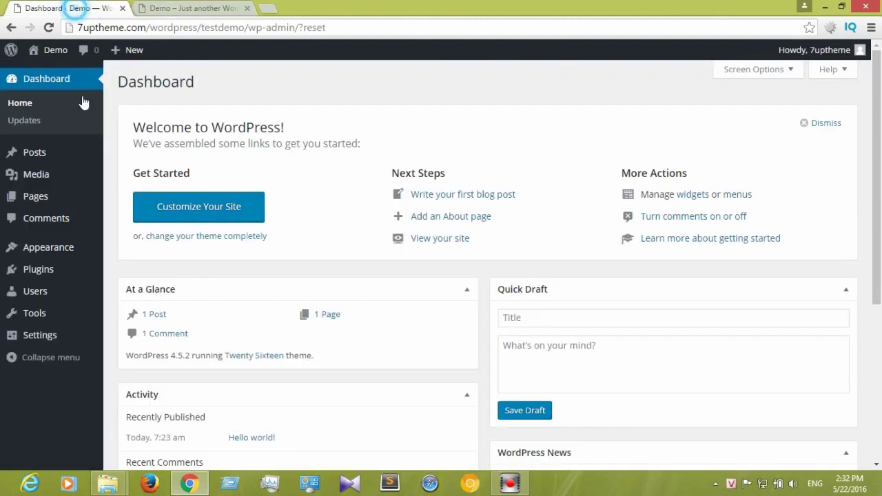
# Step: Upload the theme archive theone.zip from the Theone folder on drive E and install it as a new theme
pyautogui.moveTo(59, 257)
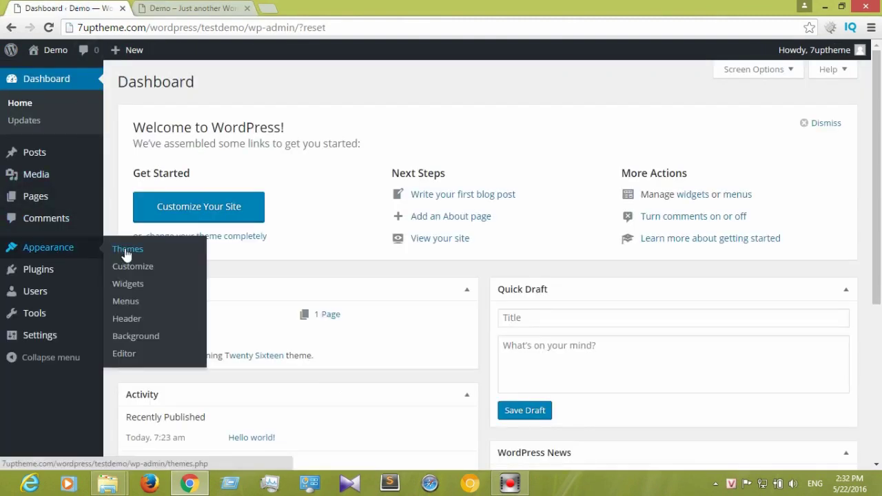
pyautogui.click(159, 254)
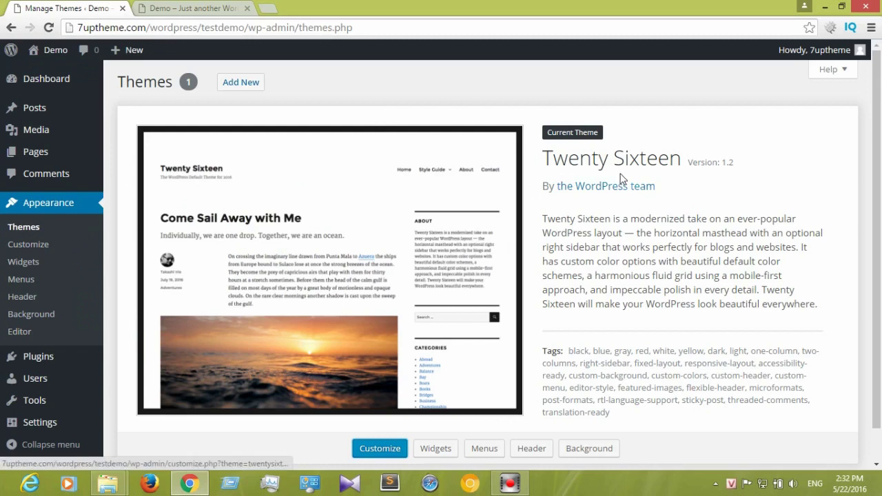
pyautogui.click(236, 88)
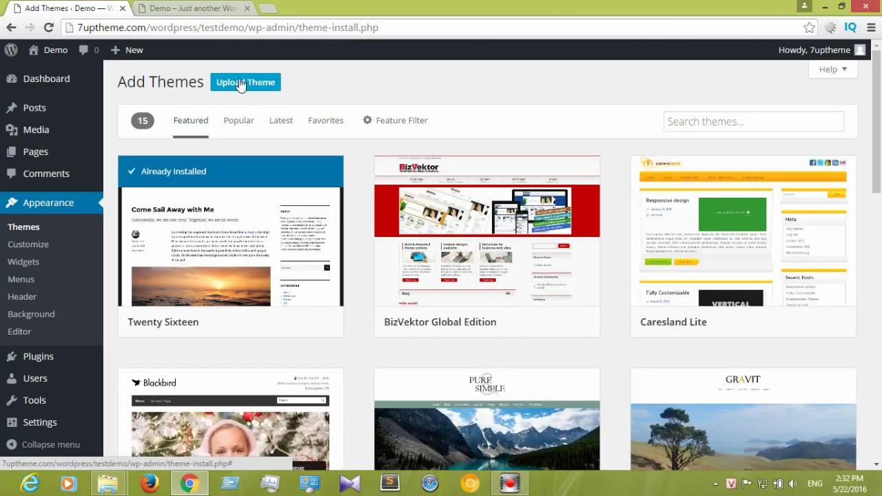
pyautogui.click(235, 82)
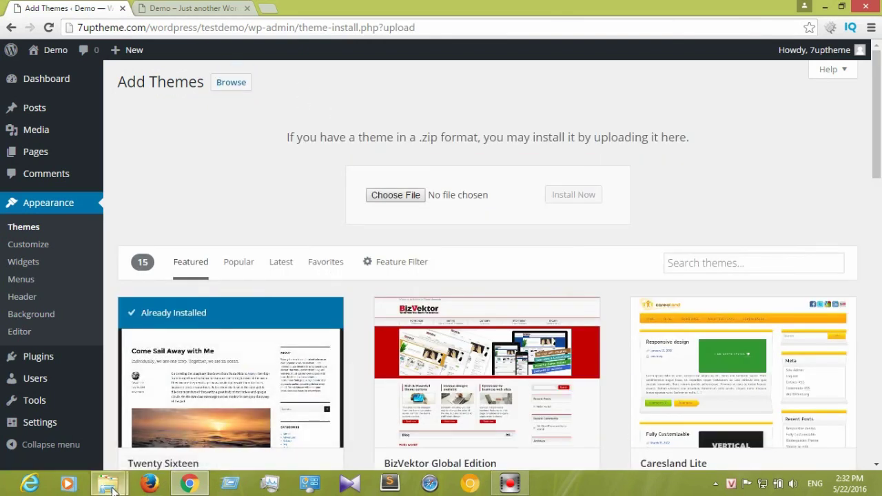
pyautogui.moveTo(106, 484)
pyautogui.click(224, 428)
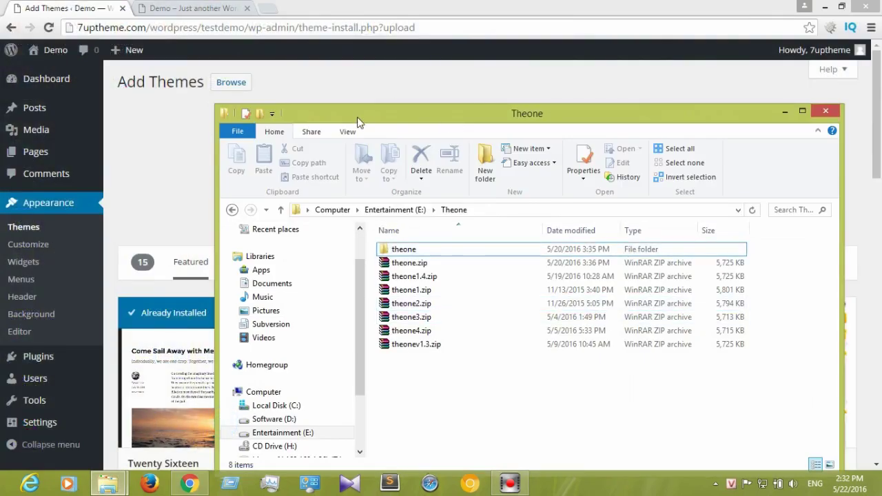
pyautogui.moveTo(357, 122); pyautogui.dragTo(646, 88)
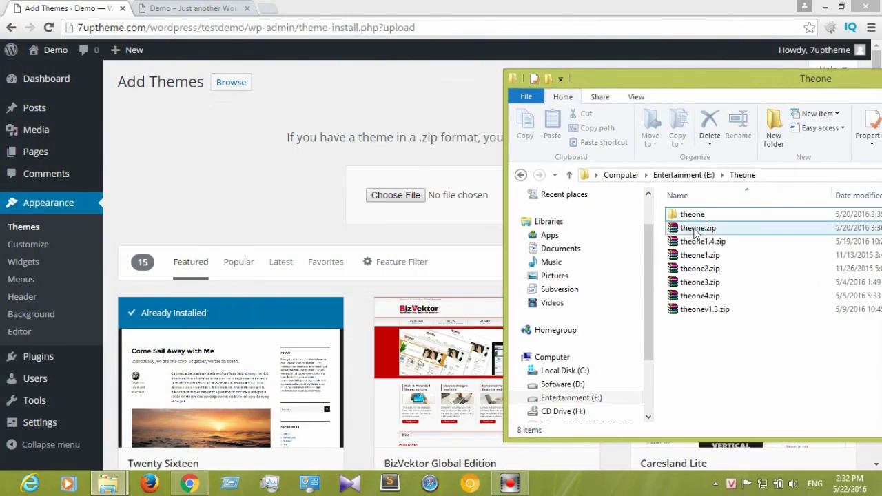
pyautogui.moveTo(695, 233); pyautogui.dragTo(394, 195)
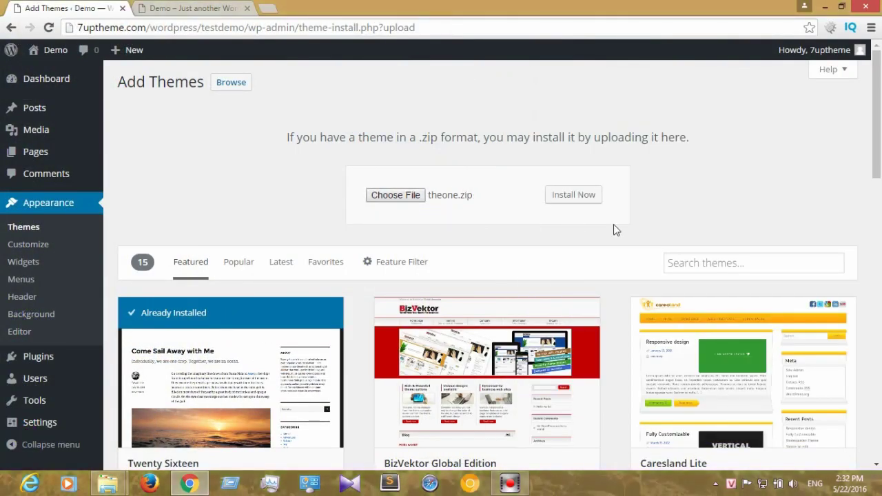
pyautogui.click(586, 200)
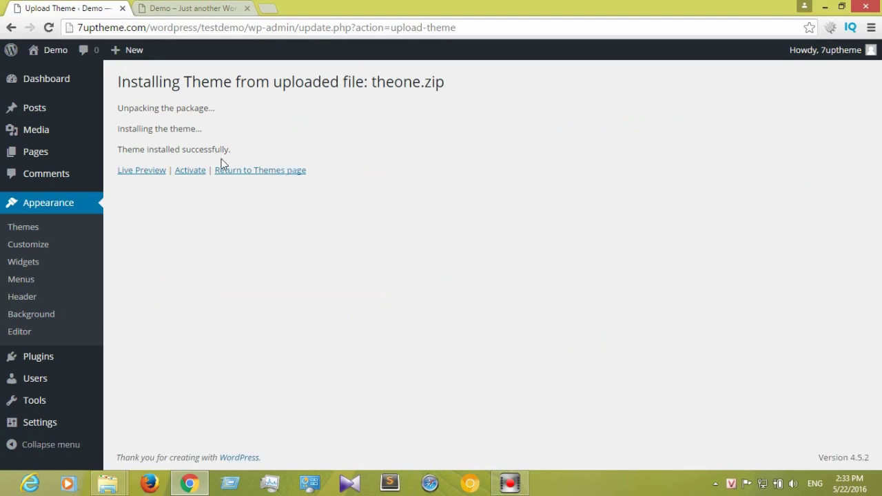
# Step: Activate the newly installed TheOne theme
pyautogui.moveTo(119, 149); pyautogui.dragTo(234, 150)
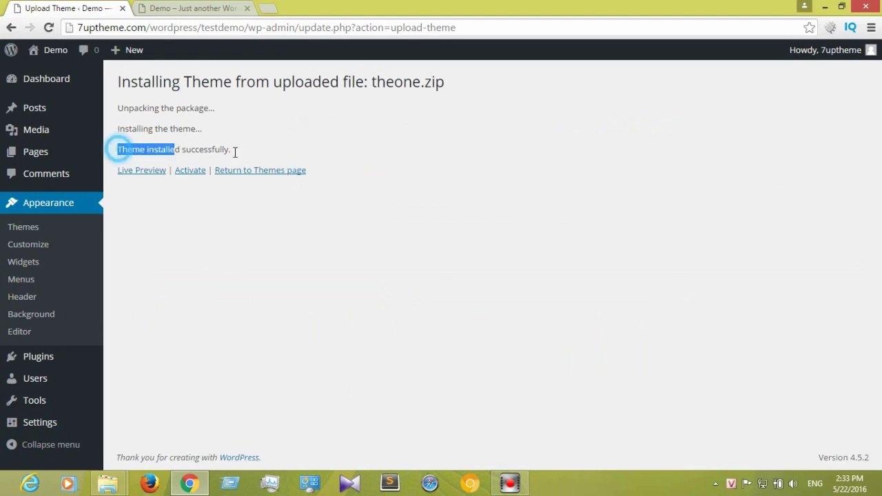
pyautogui.click(193, 173)
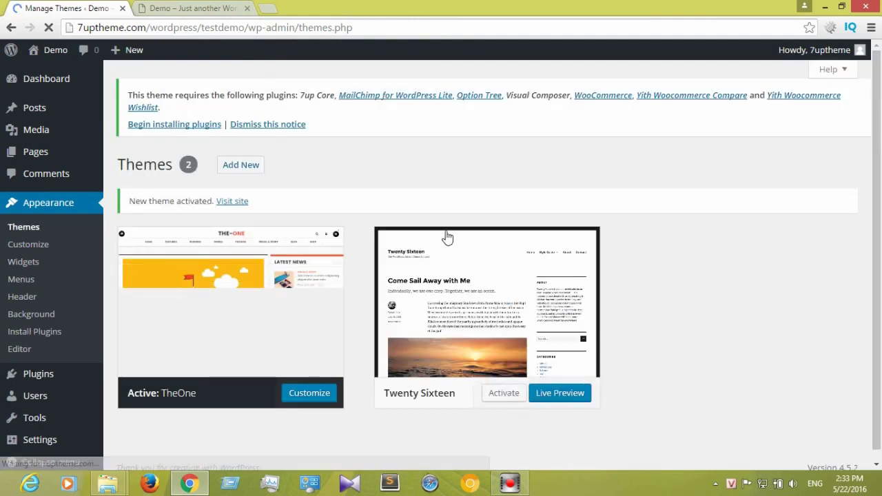
pyautogui.moveTo(129, 122); pyautogui.dragTo(297, 124)
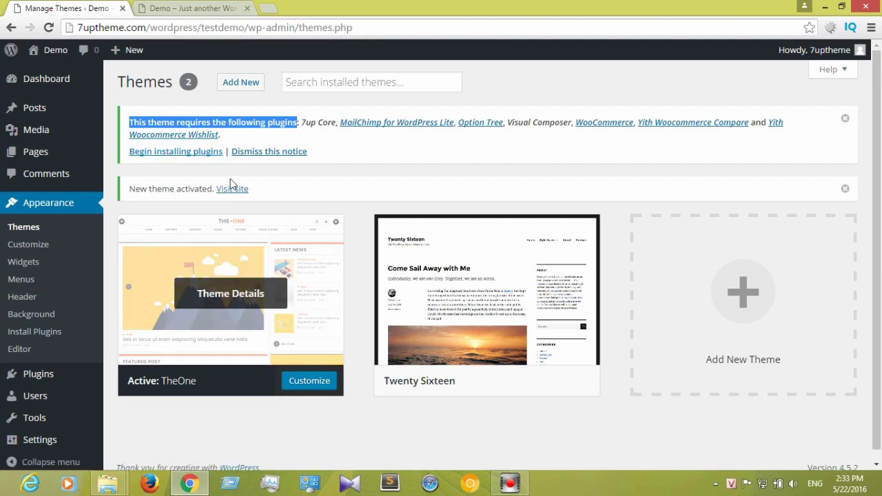
# Step: Install all the plugins the theme requires in one bulk action, from 7up Core through Yith Woocommerce Wishlist
pyautogui.click(174, 152)
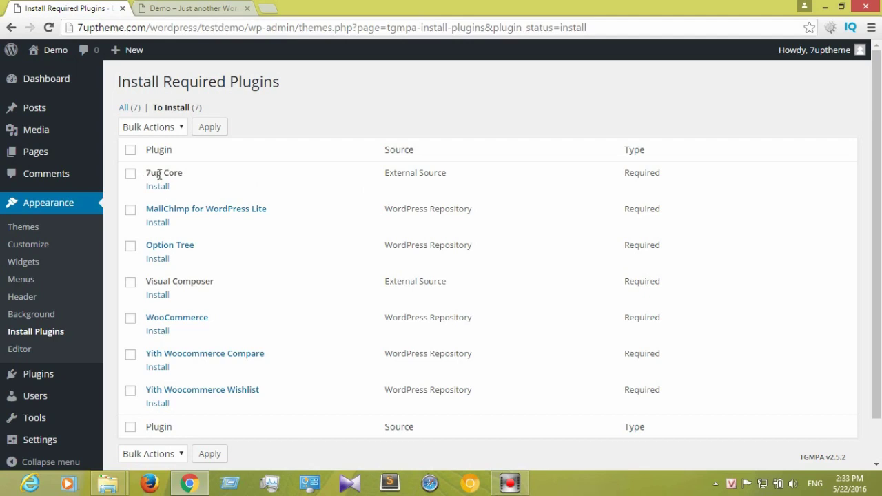
pyautogui.scroll(-1, 158, 174)
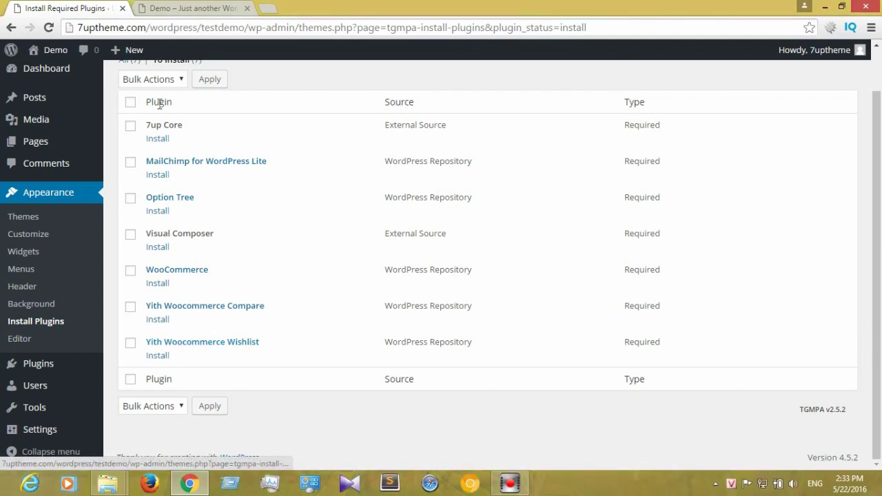
pyautogui.click(130, 102)
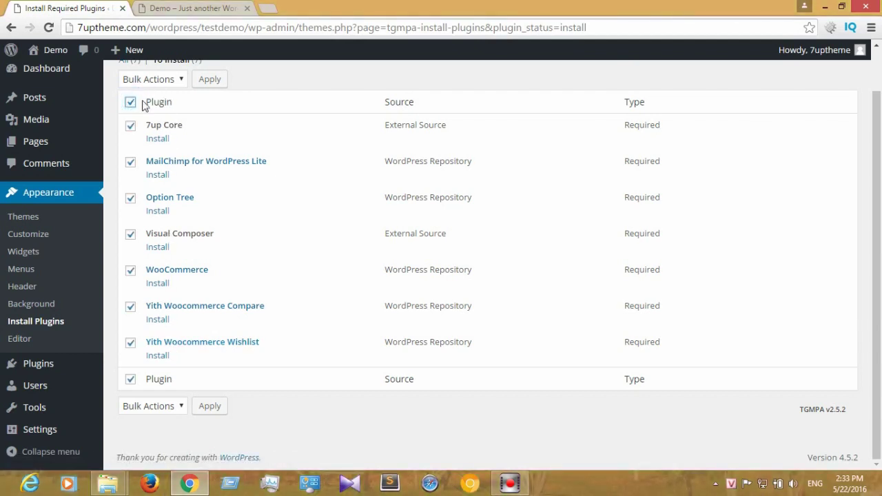
pyautogui.click(170, 79)
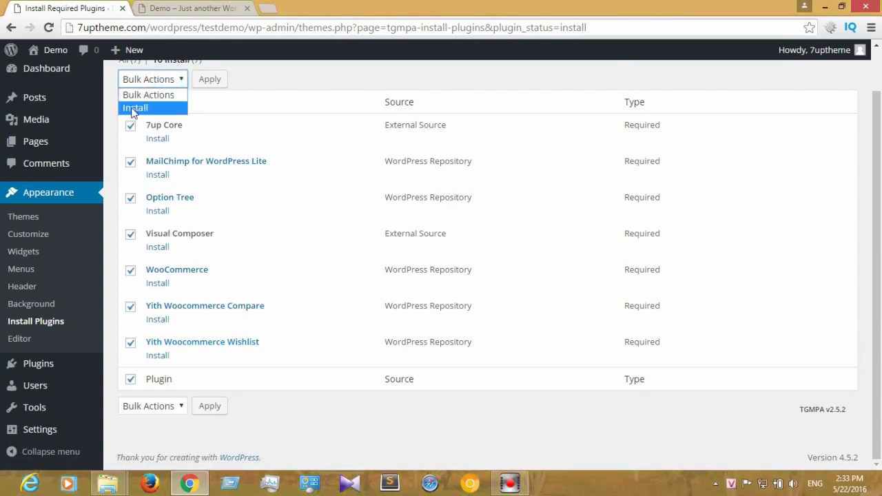
pyautogui.click(135, 108)
pyautogui.click(210, 80)
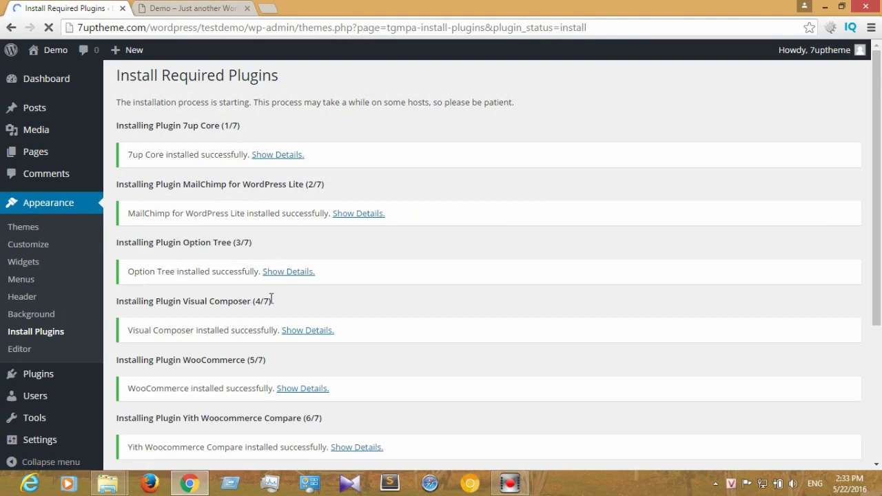
pyautogui.scroll(-3, 270, 303)
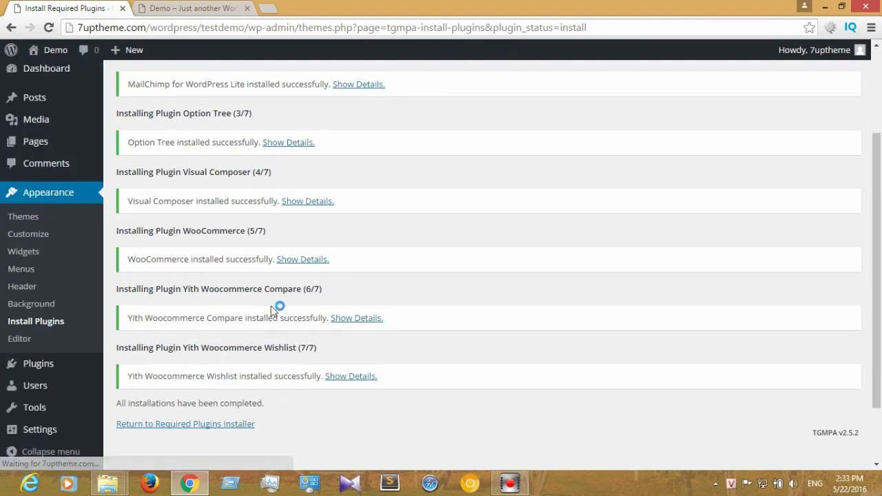
pyautogui.scroll(-1, 335, 331)
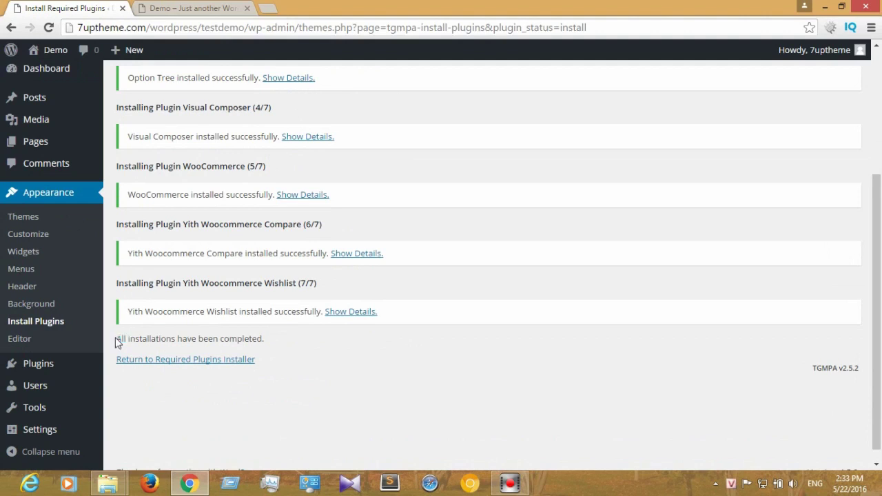
pyautogui.moveTo(116, 339); pyautogui.dragTo(293, 341)
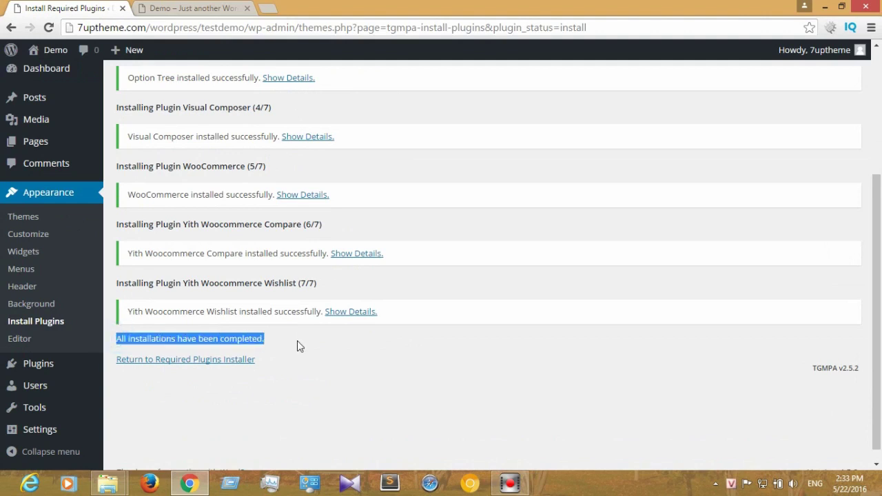
pyautogui.click(289, 344)
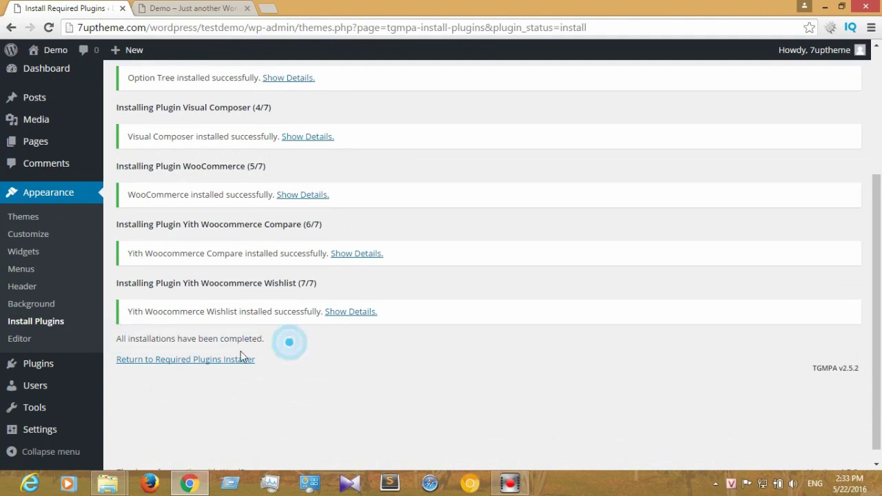
# Step: Return to the required plugins installer and bulk-activate all the installed plugins
pyautogui.click(165, 364)
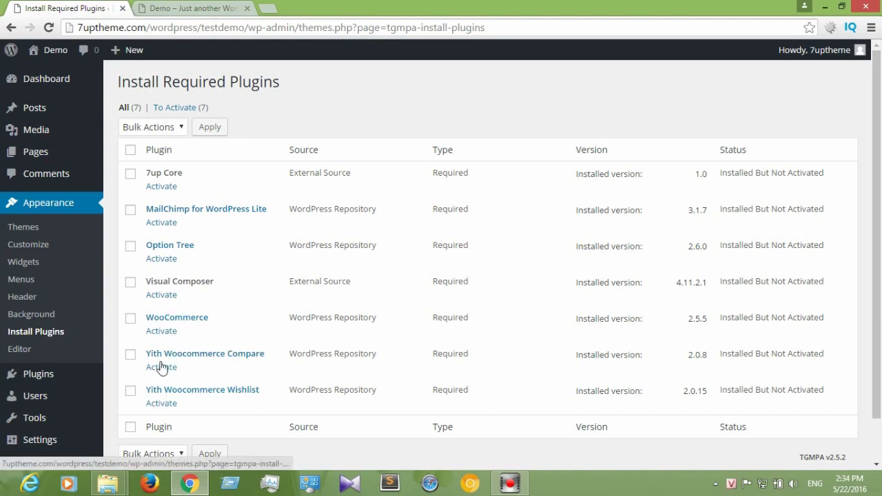
pyautogui.click(131, 151)
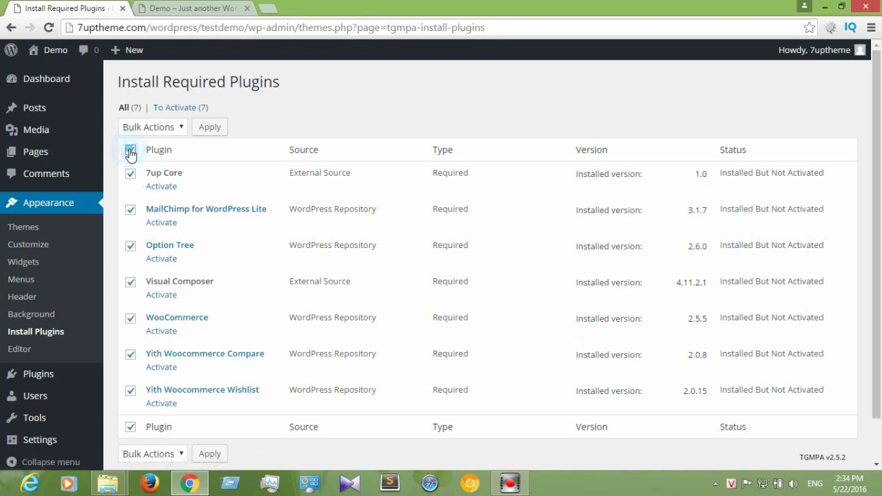
pyautogui.click(180, 128)
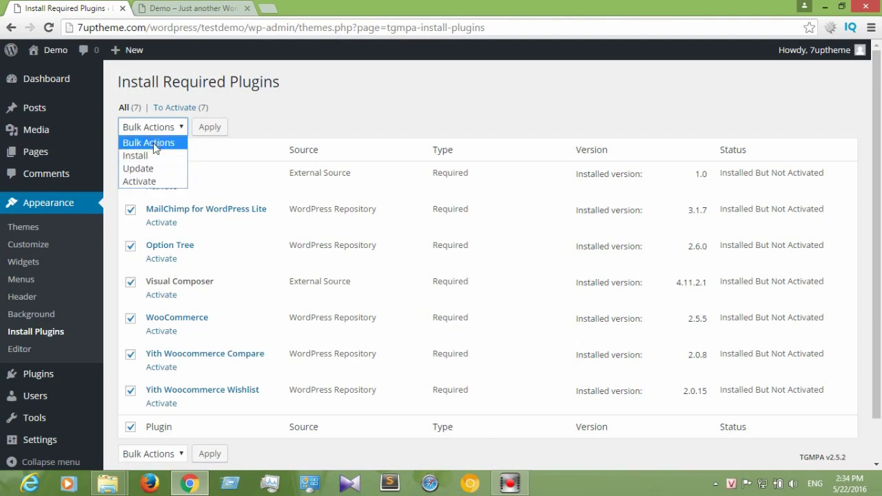
pyautogui.click(141, 181)
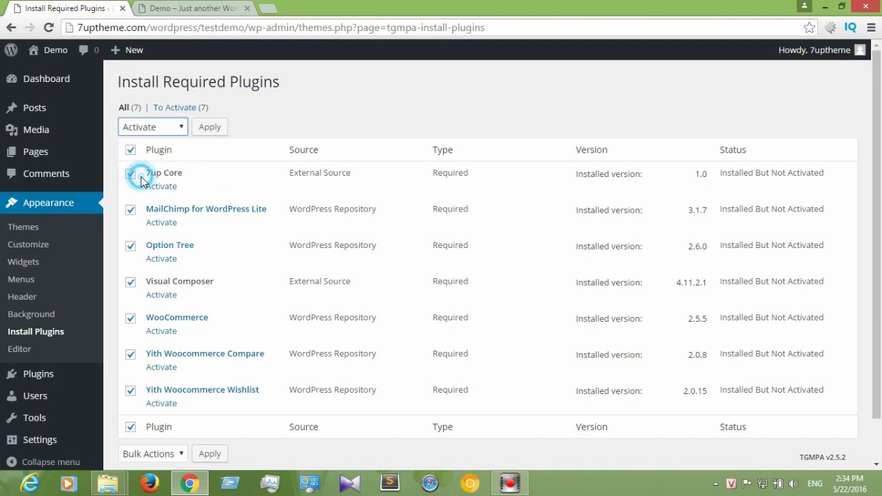
pyautogui.click(210, 128)
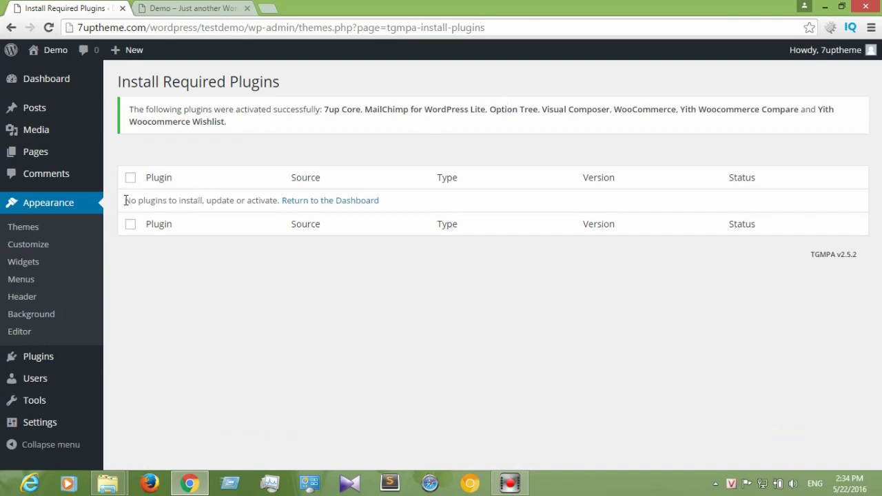
pyautogui.moveTo(125, 199); pyautogui.dragTo(275, 200)
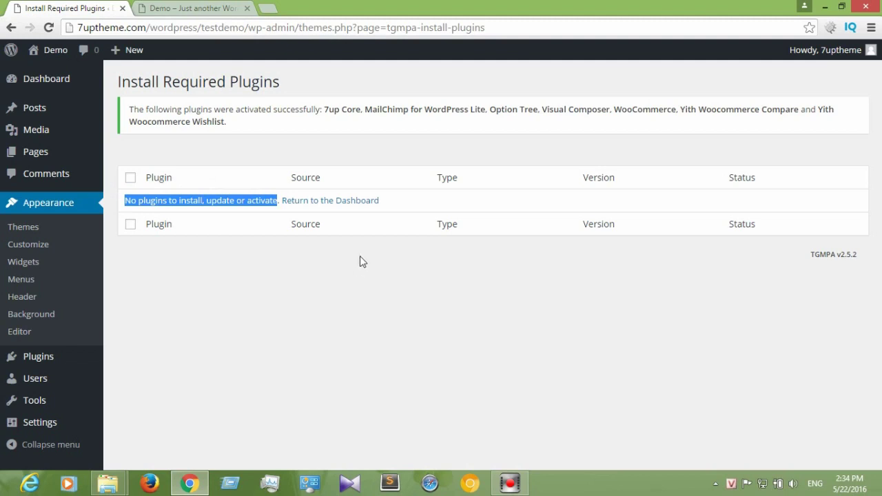
pyautogui.click(362, 236)
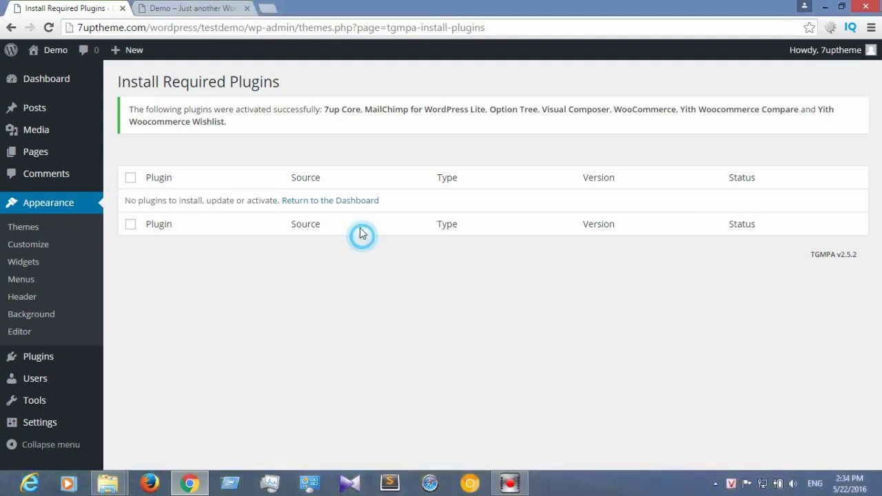
# Step: Return to the dashboard and decline the WooCommerce setup wizard for now
pyautogui.click(322, 201)
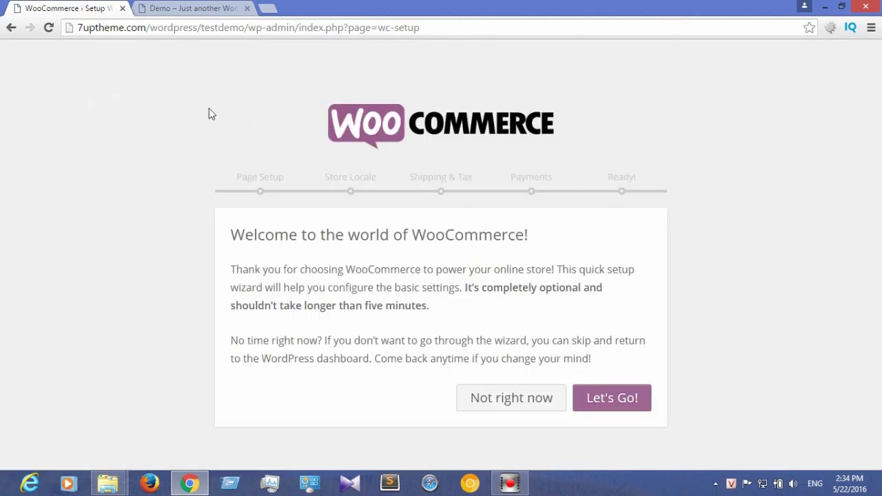
pyautogui.click(500, 399)
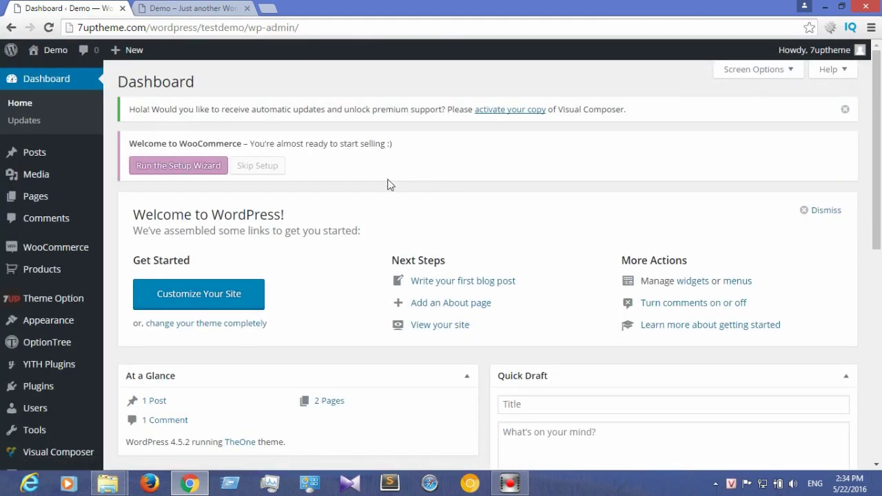
pyautogui.scroll(-3, 255, 368)
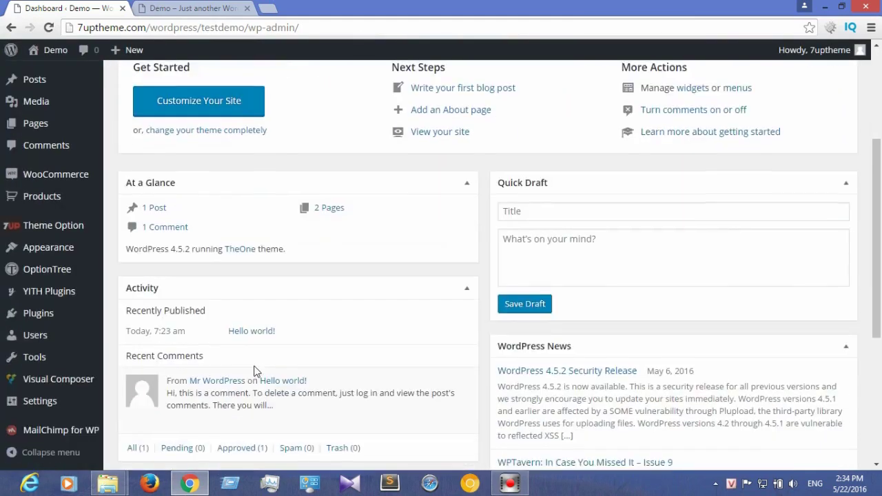
pyautogui.scroll(3, 255, 370)
# Step: Import the theme's demo content, accepting the note about importing only once on fresh installs
pyautogui.moveTo(58, 304)
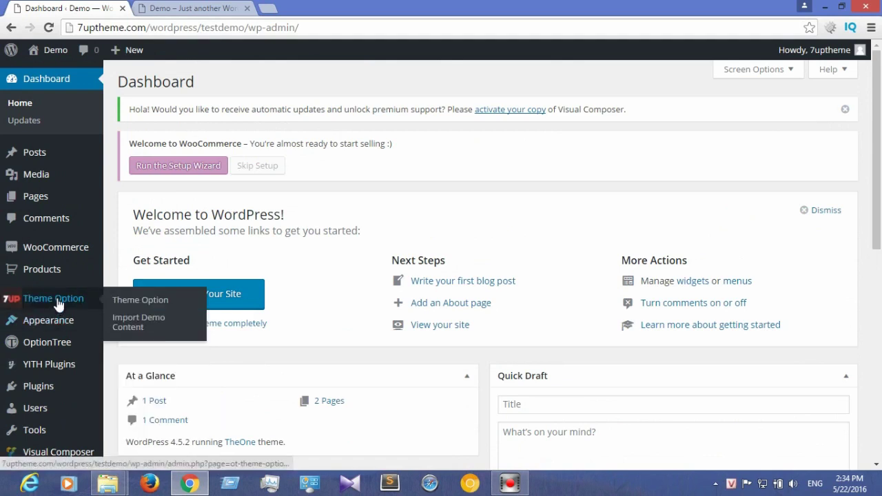
pyautogui.click(131, 325)
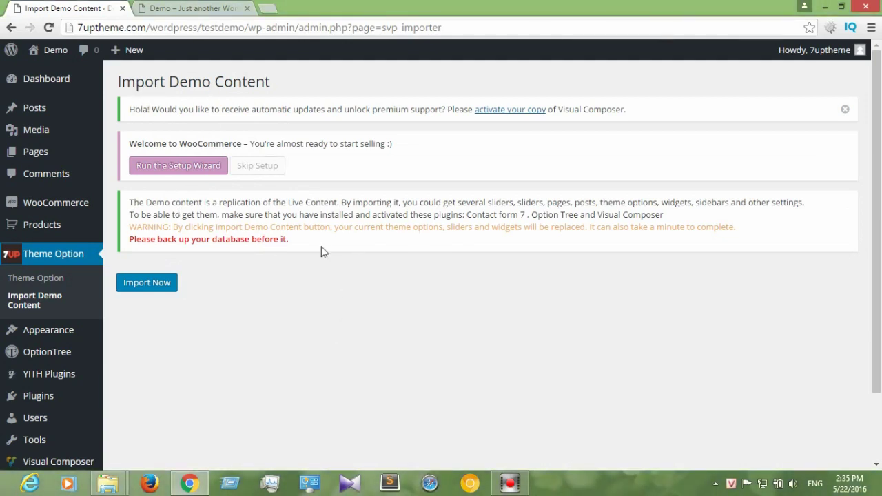
pyautogui.click(158, 288)
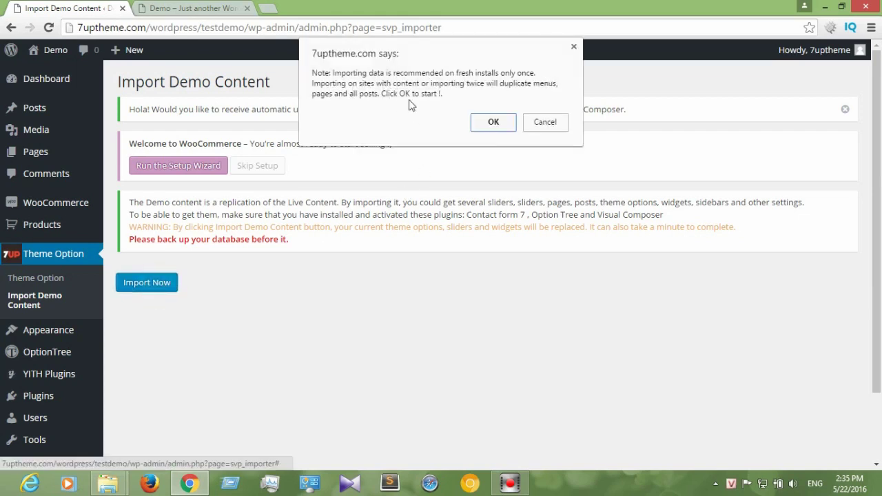
pyautogui.click(492, 126)
pyautogui.scroll(-2, 382, 315)
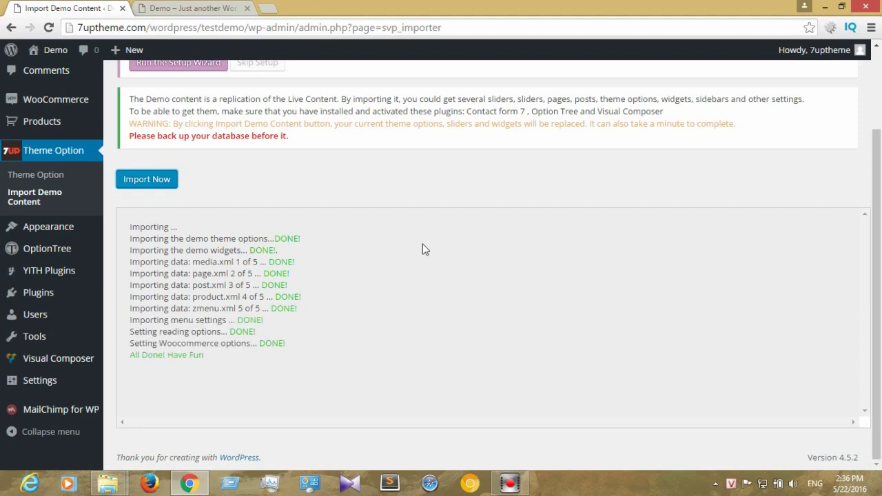
pyautogui.moveTo(130, 343); pyautogui.dragTo(252, 343)
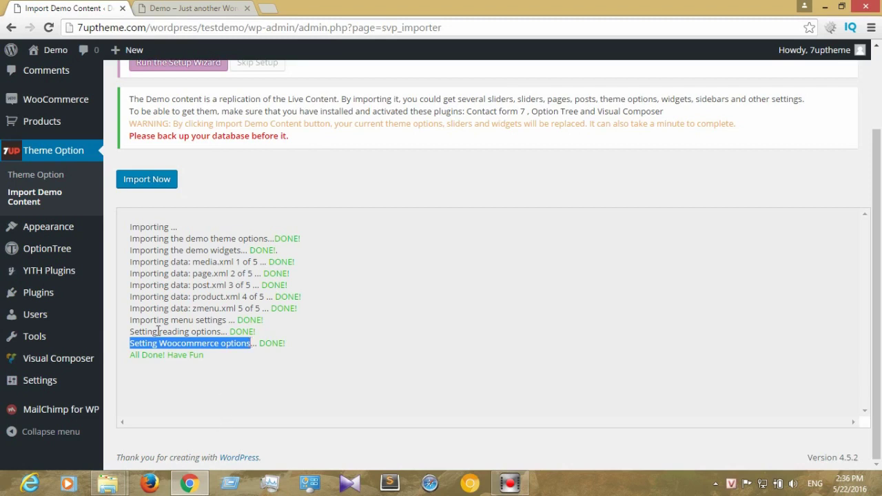
# Step: Switch to the site's front end, reload it to load the imported demo, and check the Home submenu's layout variants
pyautogui.click(166, 8)
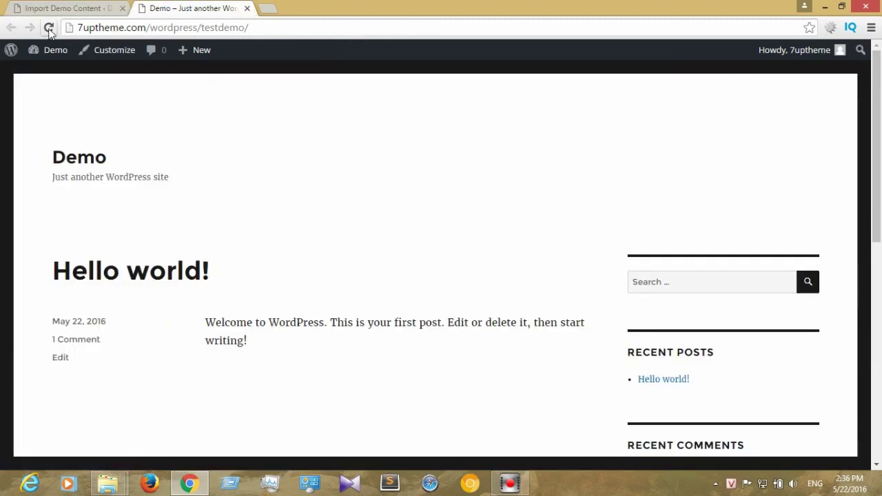
pyautogui.click(49, 31)
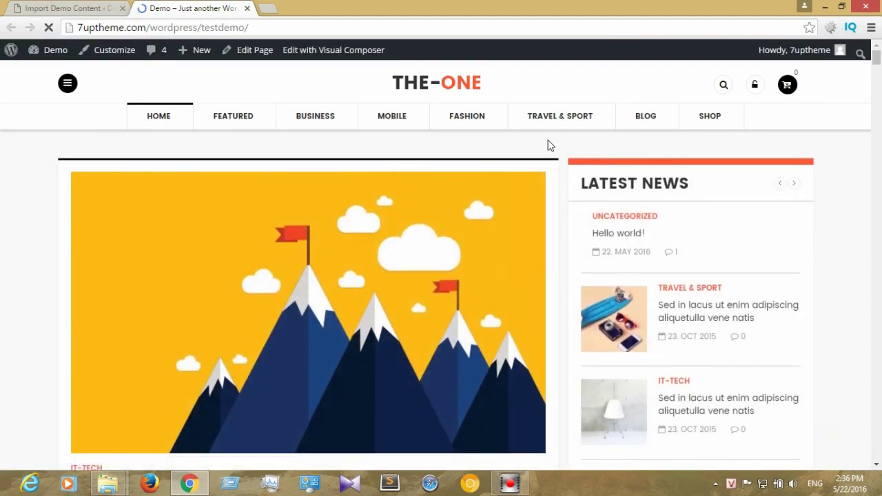
pyautogui.moveTo(142, 131)
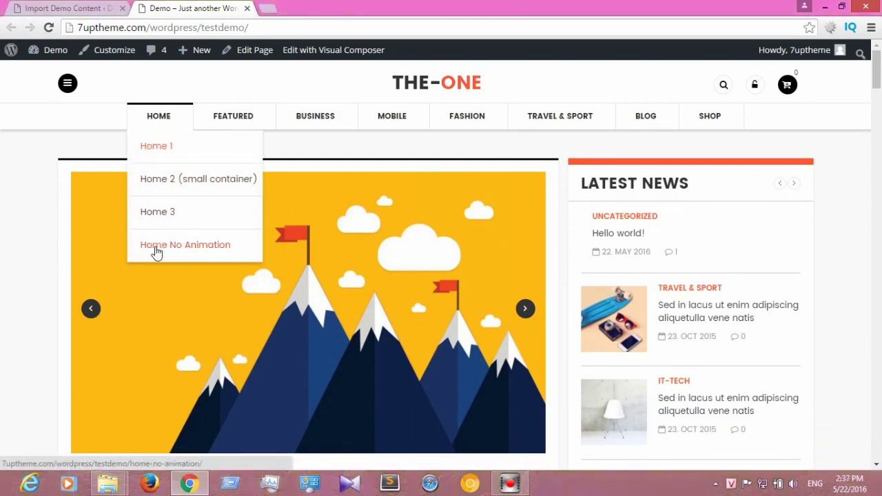
# Step: Open the header's collapsed menu and look through its entries and submenus from Home to Shop
pyautogui.click(67, 82)
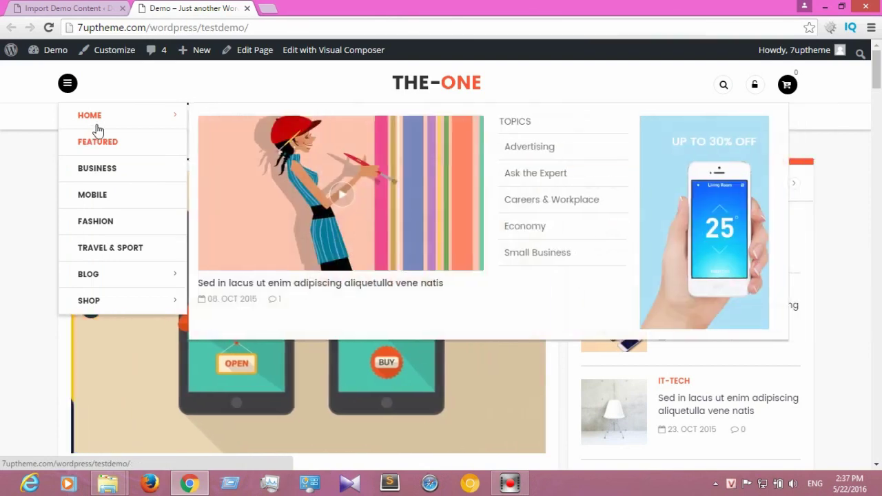
pyautogui.moveTo(98, 130)
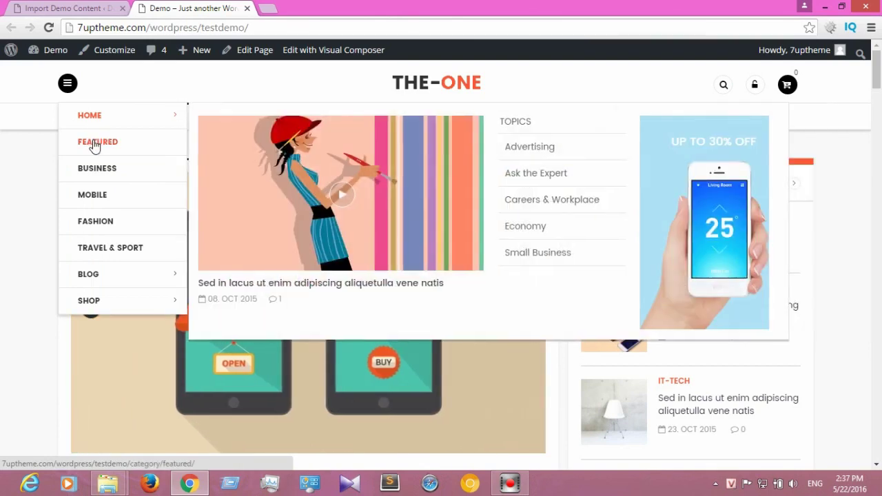
pyautogui.moveTo(90, 172)
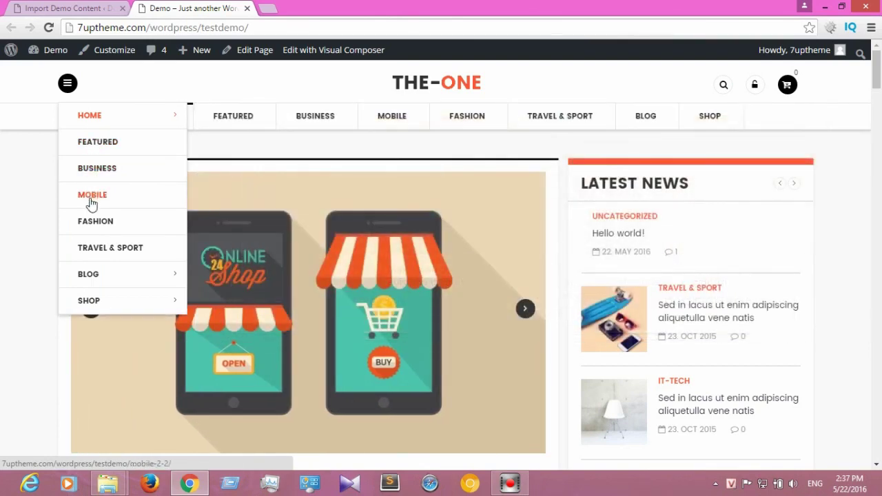
pyautogui.moveTo(90, 282)
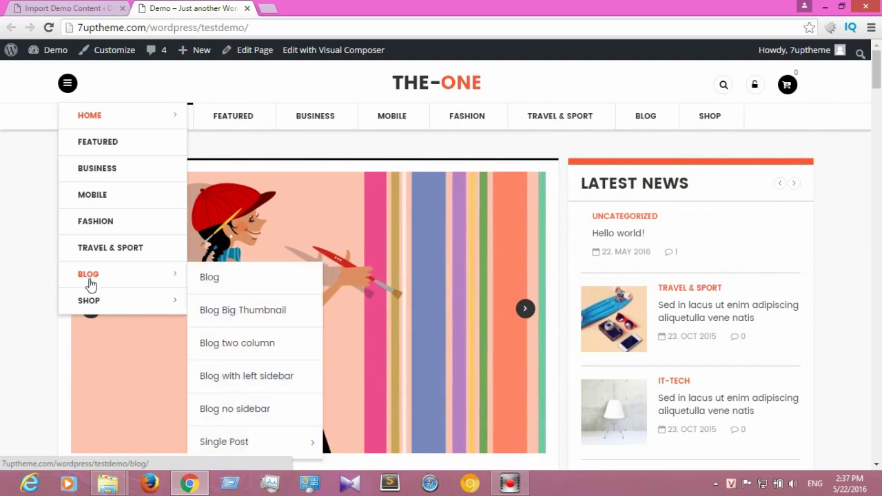
pyautogui.moveTo(89, 301)
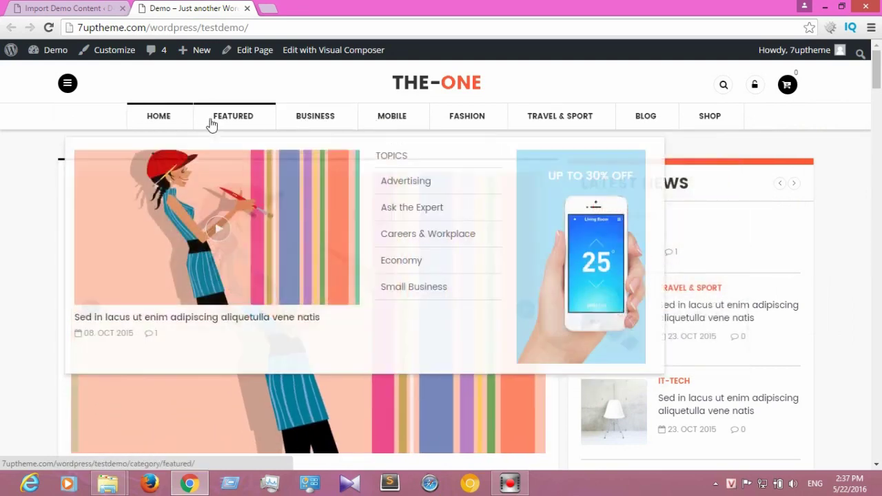
# Step: Inspect the main navigation bar's dropdowns, including the Blog menu's Single Post options and the Shop menu
pyautogui.moveTo(308, 124)
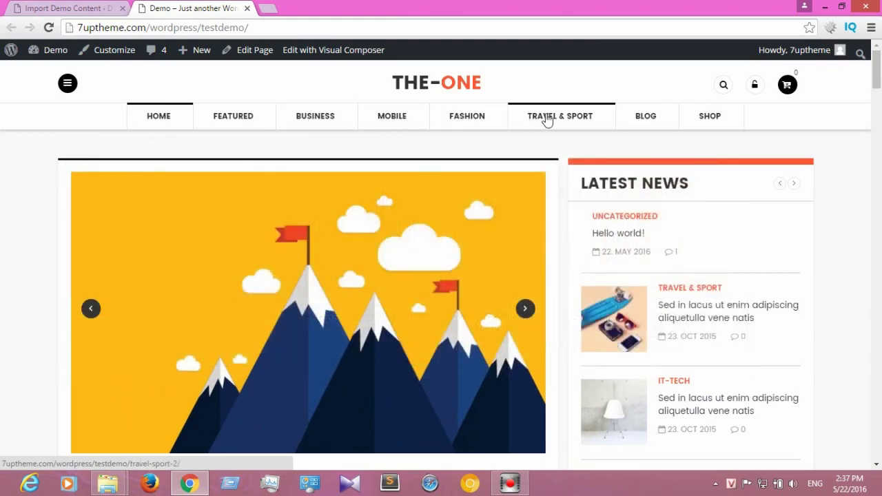
pyautogui.moveTo(634, 117)
pyautogui.moveTo(674, 312)
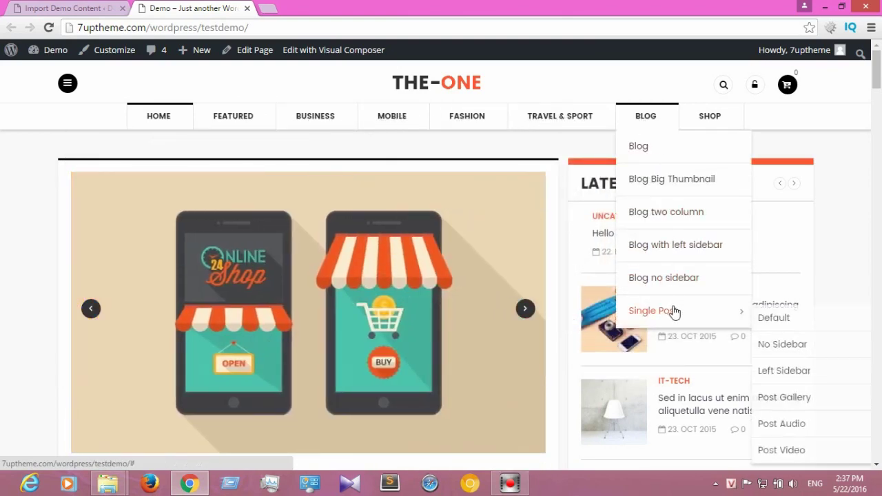
pyautogui.moveTo(714, 118)
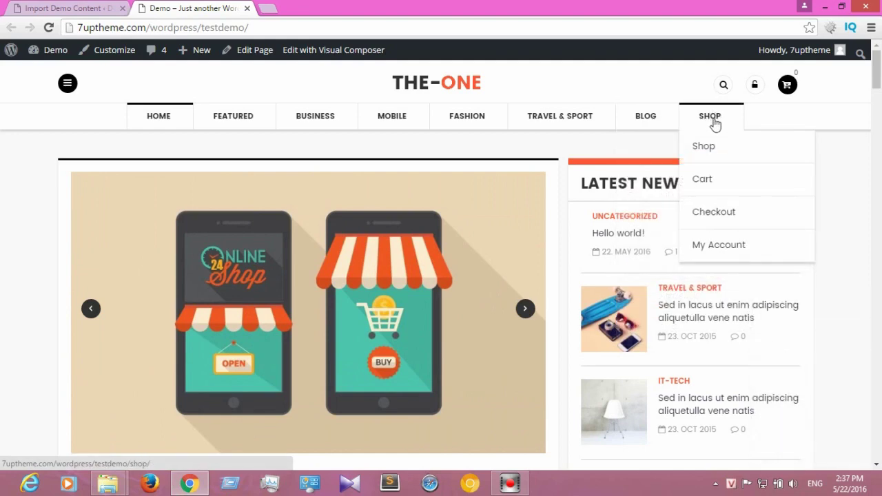
# Step: Review all sections of the imported home page down to the footer and return to its beginning
pyautogui.scroll(-2, 853, 203)
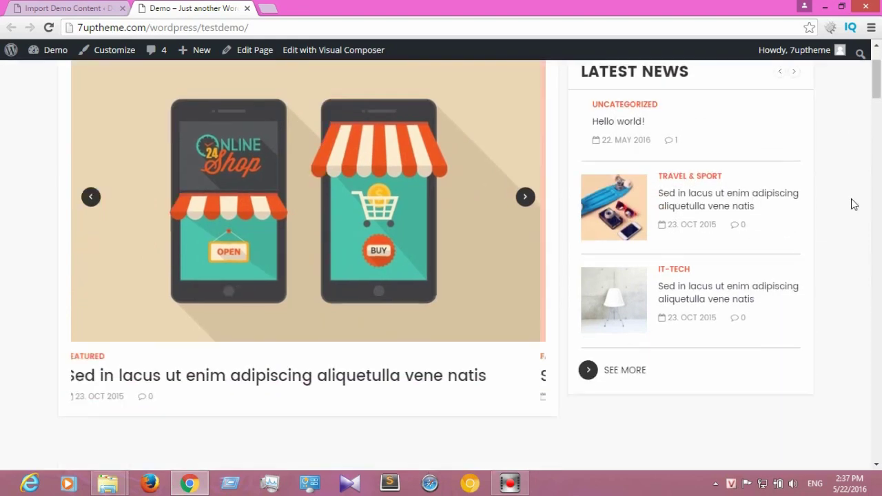
pyautogui.scroll(-6, 853, 204)
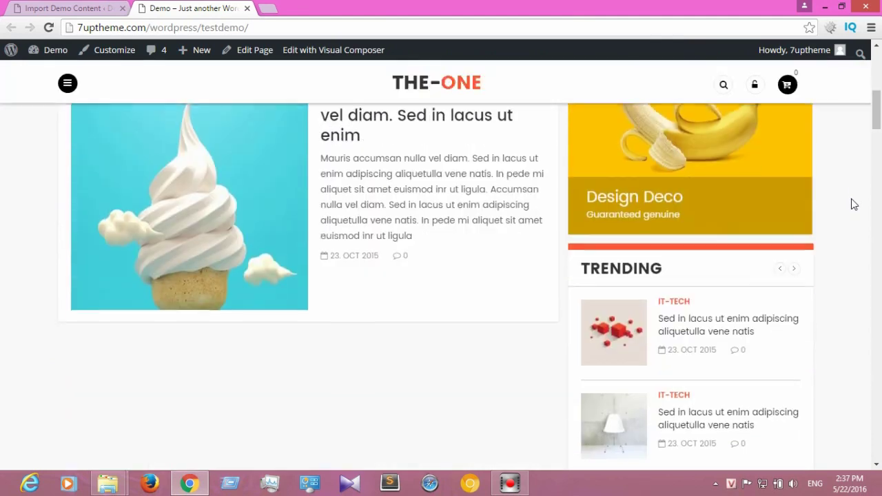
pyautogui.scroll(-4, 853, 203)
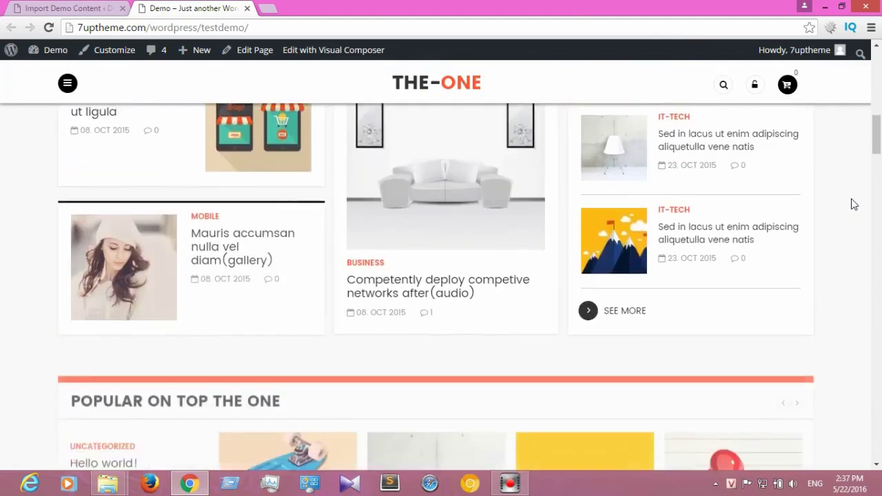
pyautogui.scroll(-3, 853, 204)
pyautogui.scroll(-2, 853, 204)
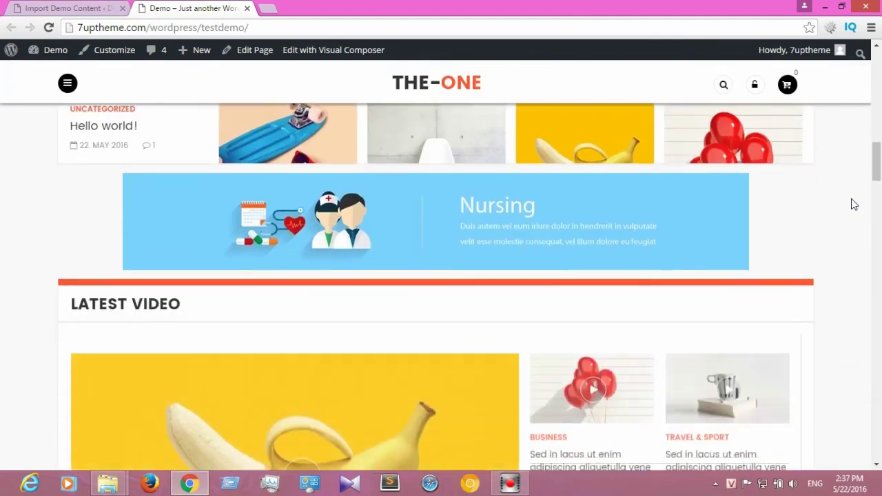
pyautogui.scroll(-4, 853, 204)
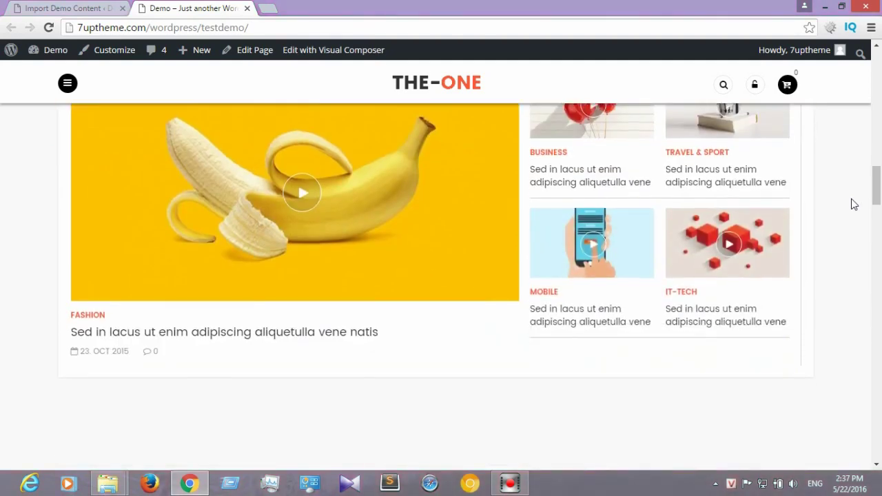
pyautogui.scroll(-4, 853, 204)
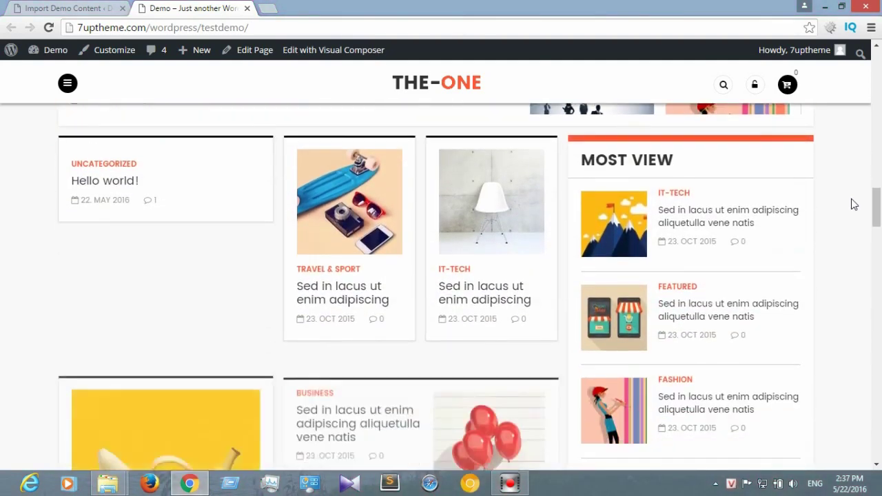
pyautogui.scroll(-2, 853, 204)
pyautogui.scroll(1, 851, 201)
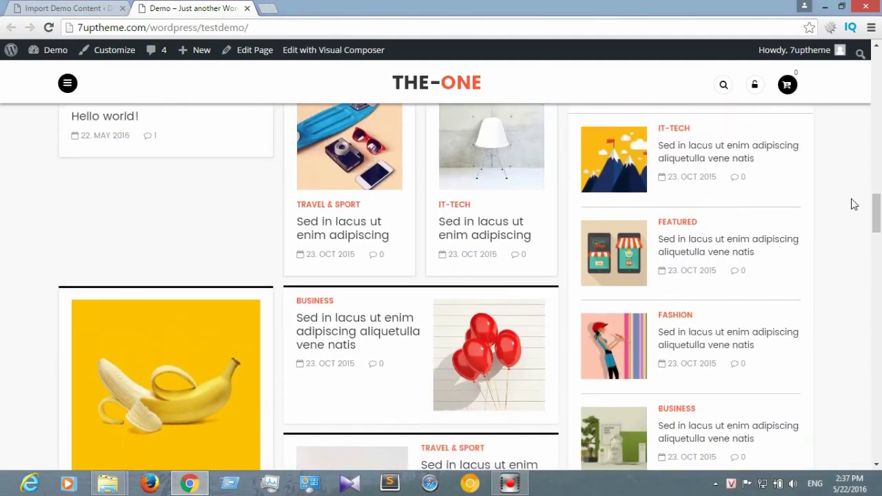
pyautogui.scroll(-2, 853, 204)
pyautogui.scroll(3, 853, 204)
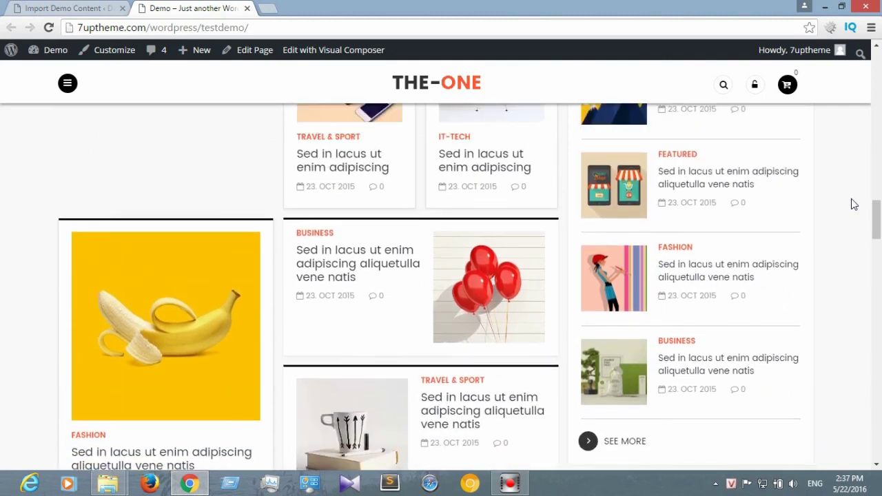
pyautogui.scroll(-7, 853, 204)
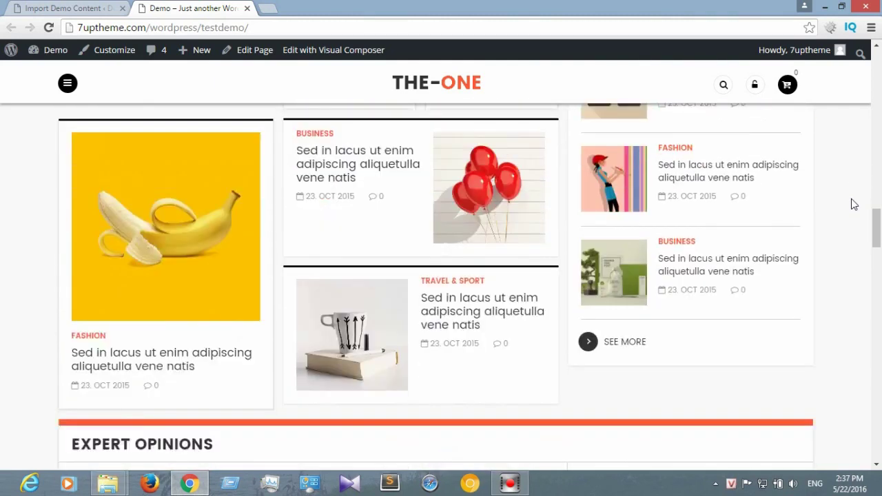
pyautogui.scroll(-2, 853, 204)
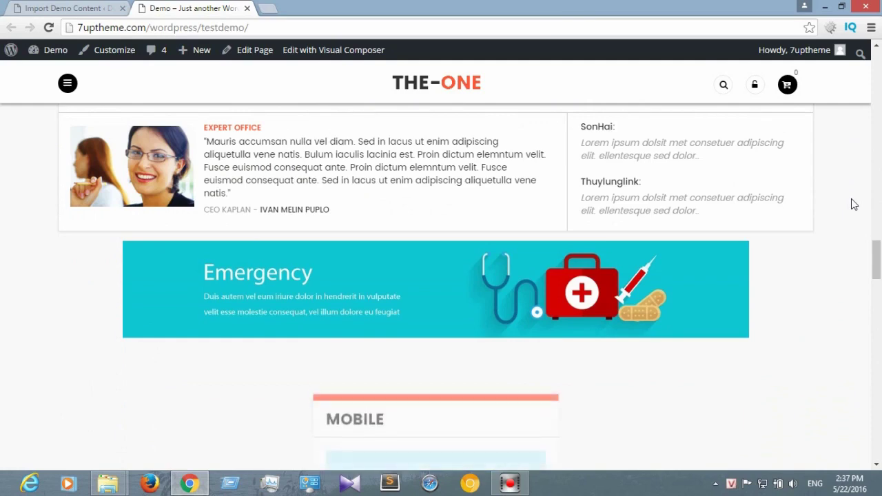
pyautogui.scroll(-2, 853, 204)
pyautogui.scroll(-8, 853, 204)
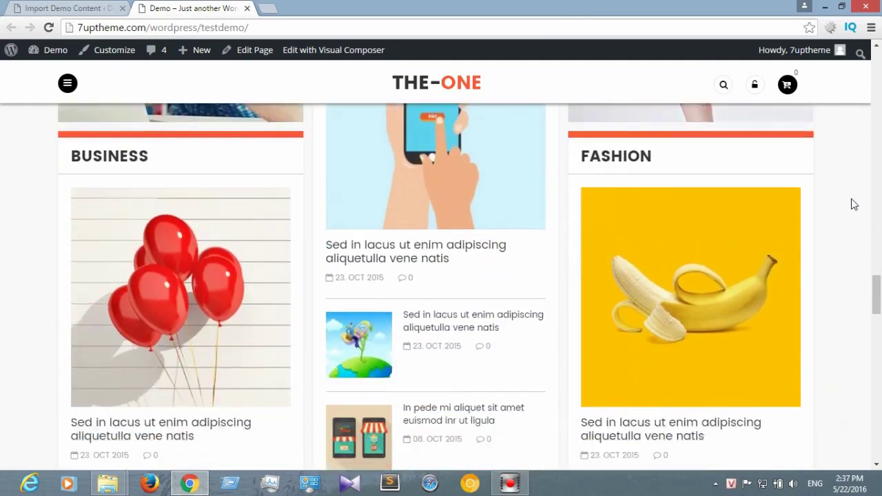
pyautogui.scroll(-4, 853, 204)
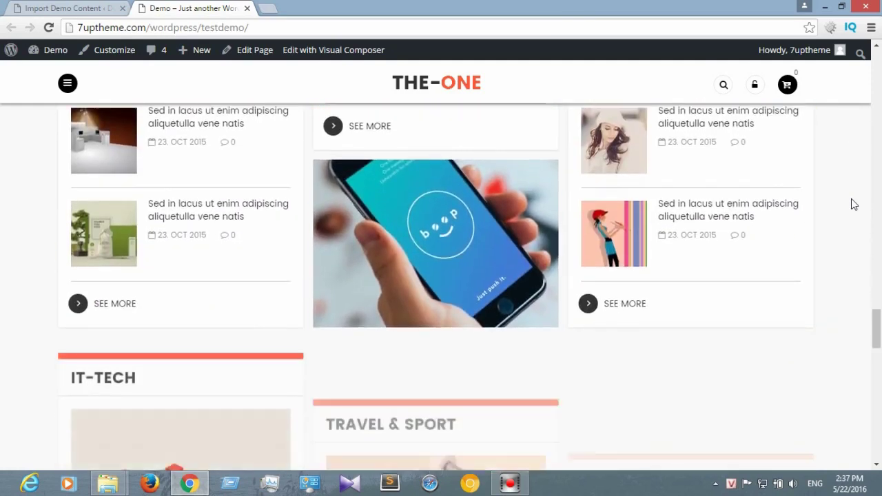
pyautogui.scroll(-7, 853, 203)
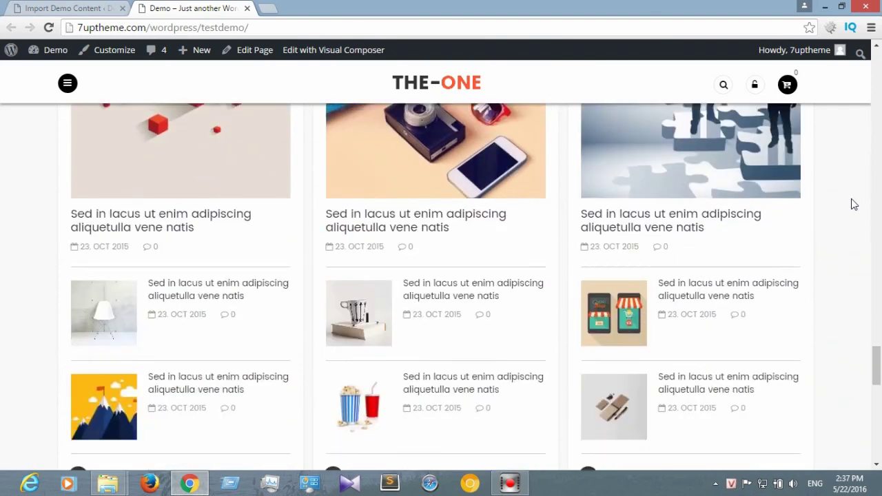
pyautogui.scroll(-5, 852, 204)
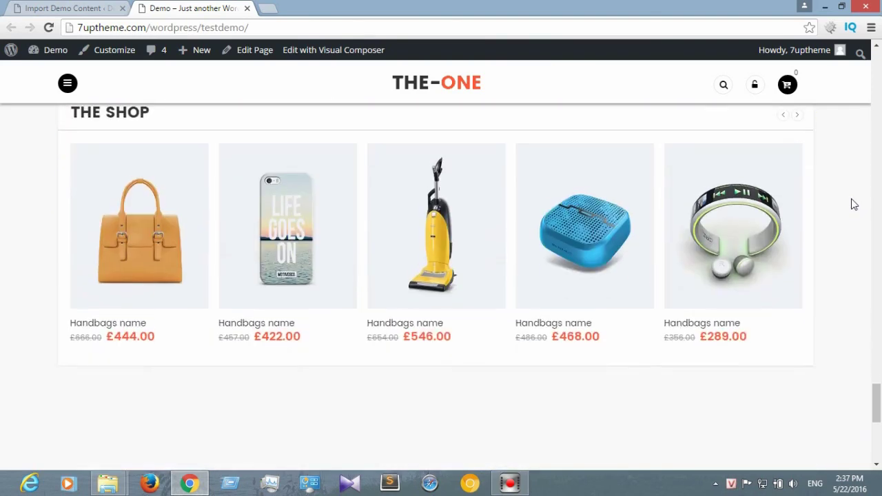
pyautogui.scroll(-5, 853, 204)
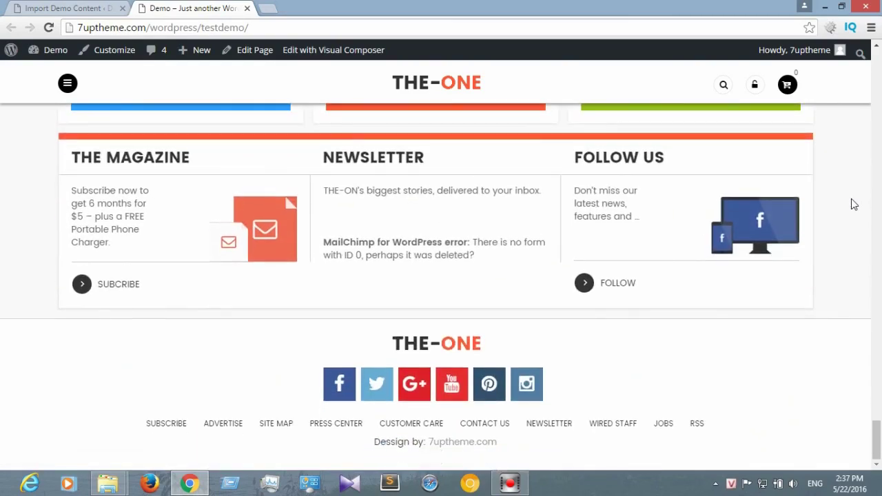
pyautogui.scroll(2, 852, 204)
pyautogui.scroll(15, 854, 204)
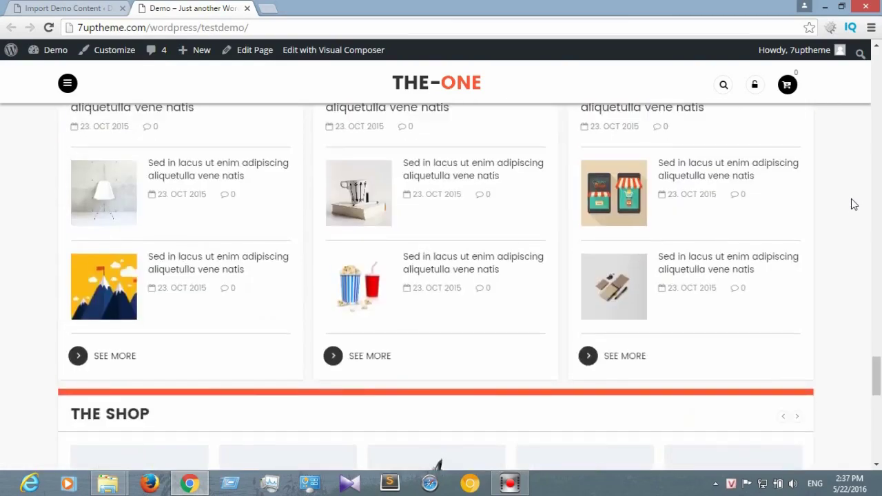
pyautogui.scroll(15, 851, 204)
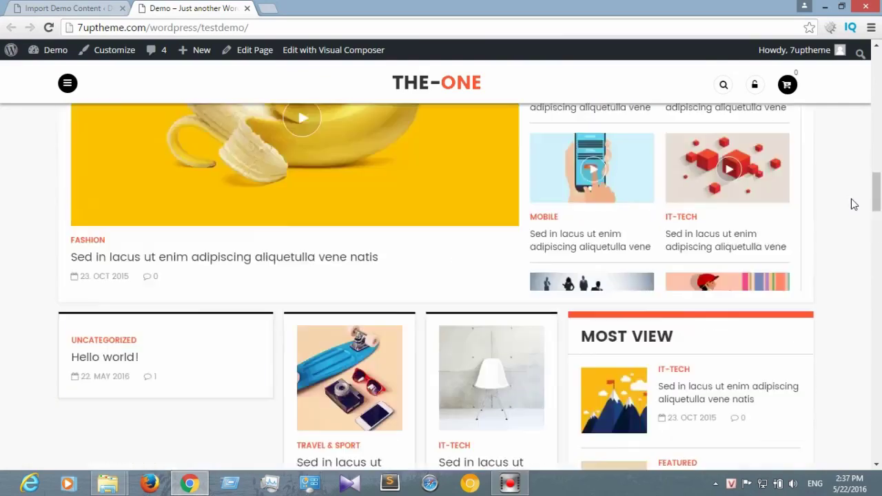
pyautogui.scroll(6, 850, 200)
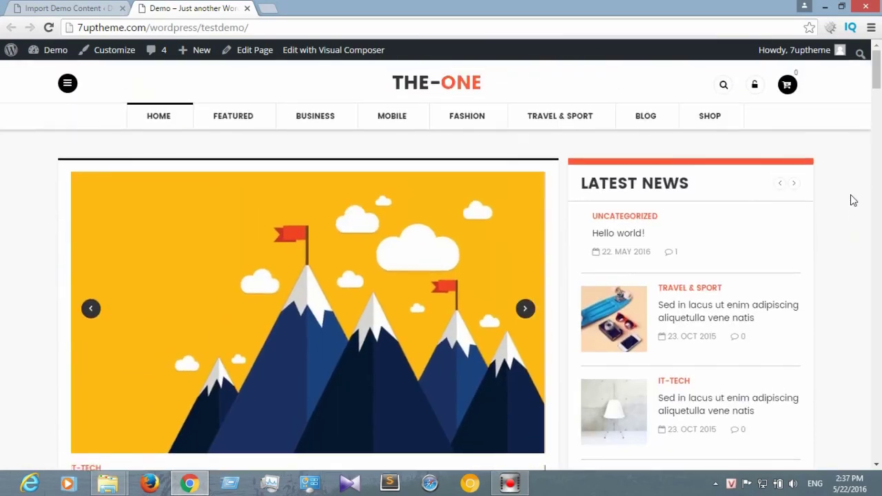
# Step: Open the Shop page and review its product grid, filter and tag widgets down to the footer
pyautogui.click(710, 118)
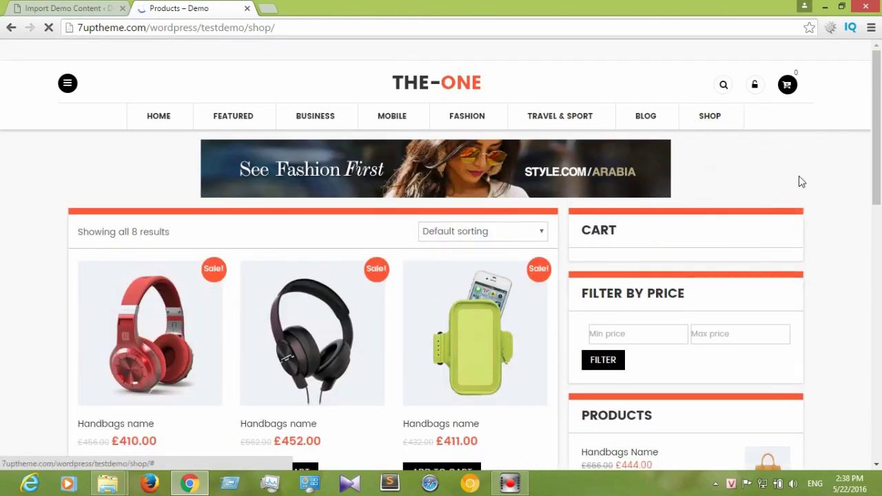
pyautogui.scroll(-8, 854, 177)
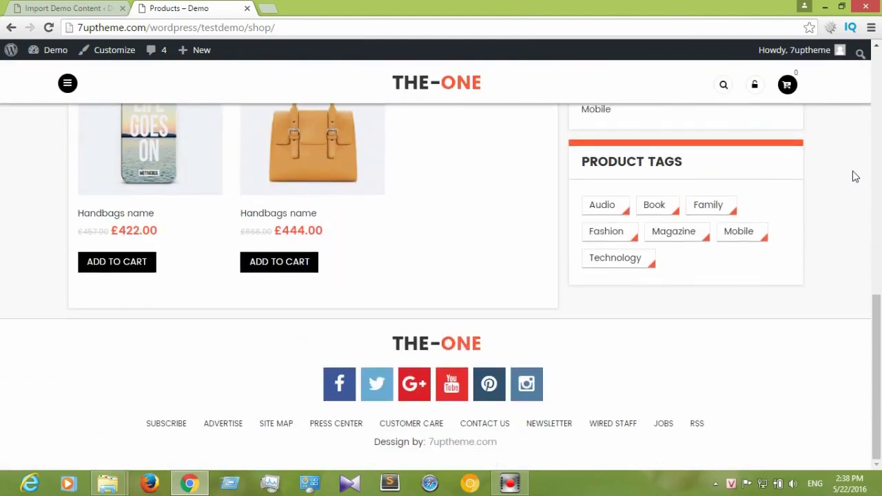
pyautogui.scroll(10, 854, 176)
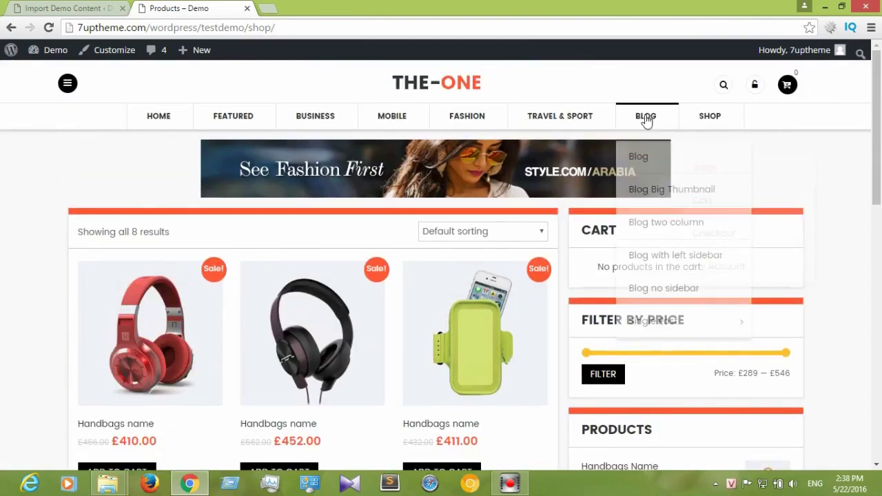
# Step: Open the Blog page and review its post list, sidebar widgets and pagination, returning to its beginning
pyautogui.click(646, 117)
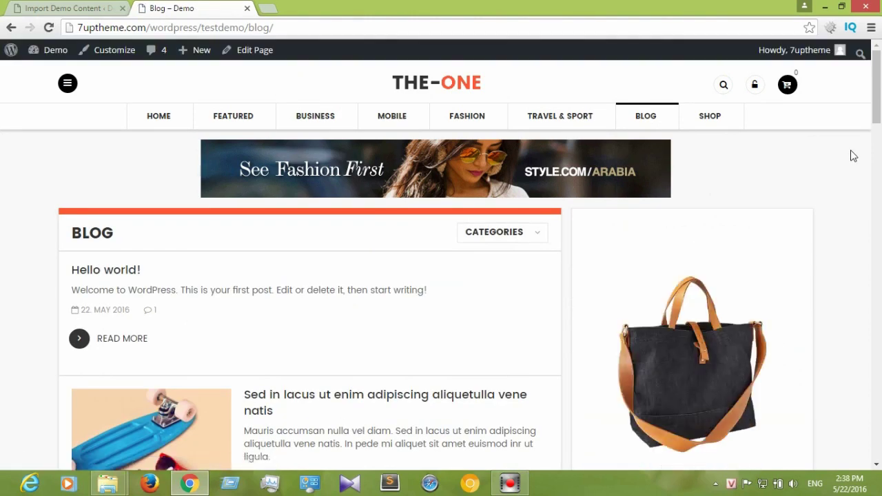
pyautogui.scroll(-8, 853, 156)
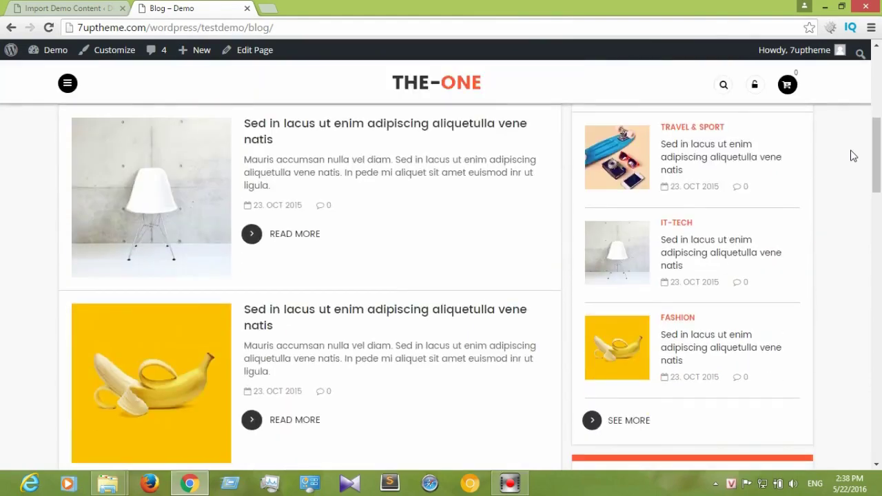
pyautogui.scroll(-11, 853, 155)
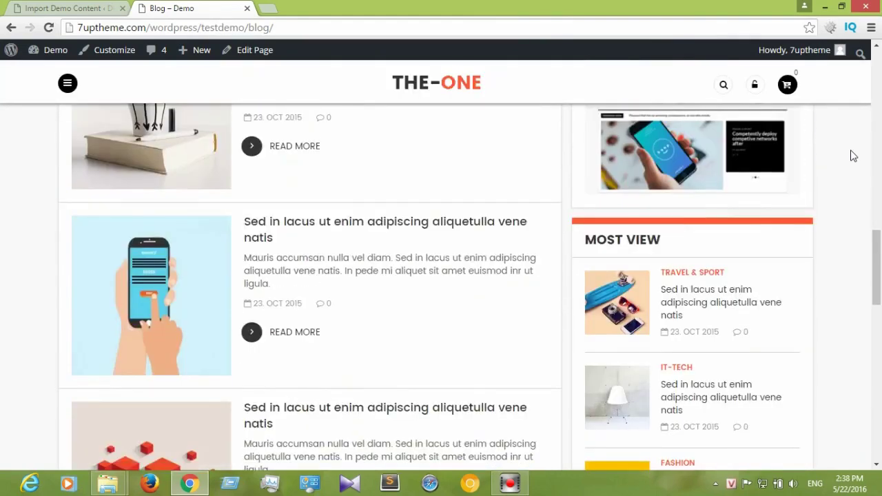
pyautogui.scroll(-3, 853, 156)
pyautogui.scroll(8, 853, 156)
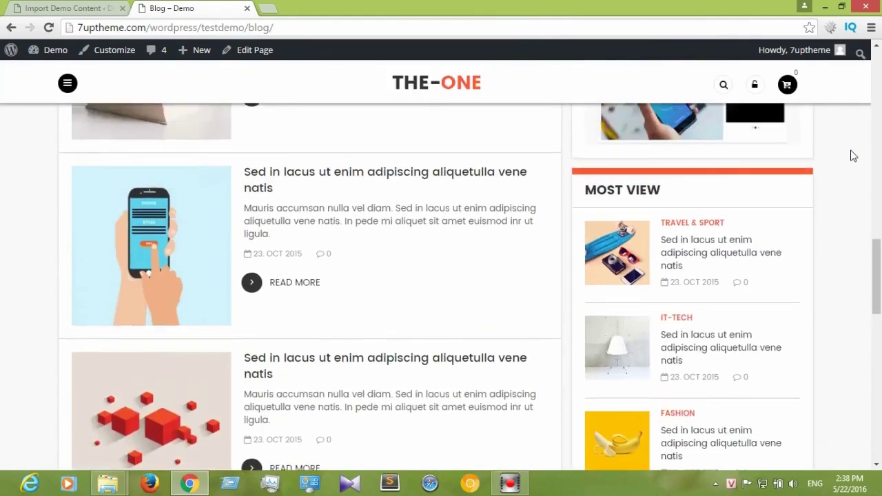
pyautogui.scroll(-12, 854, 155)
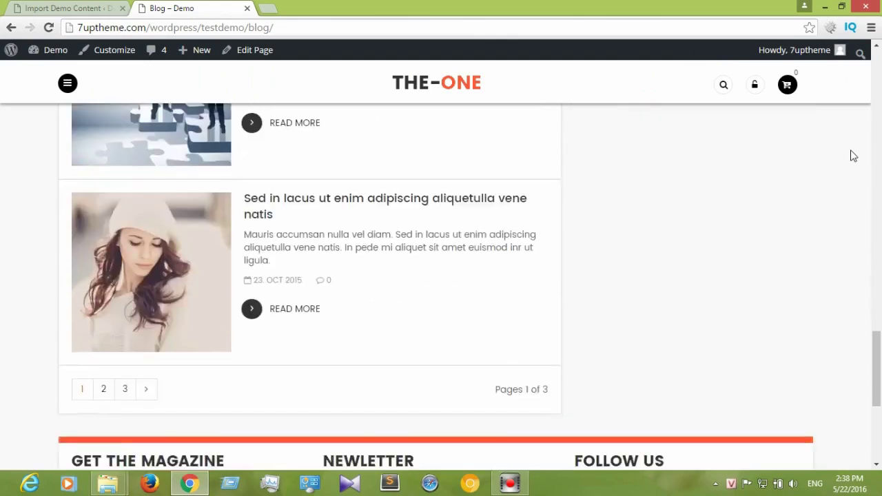
pyautogui.scroll(-2, 853, 156)
pyautogui.scroll(14, 854, 156)
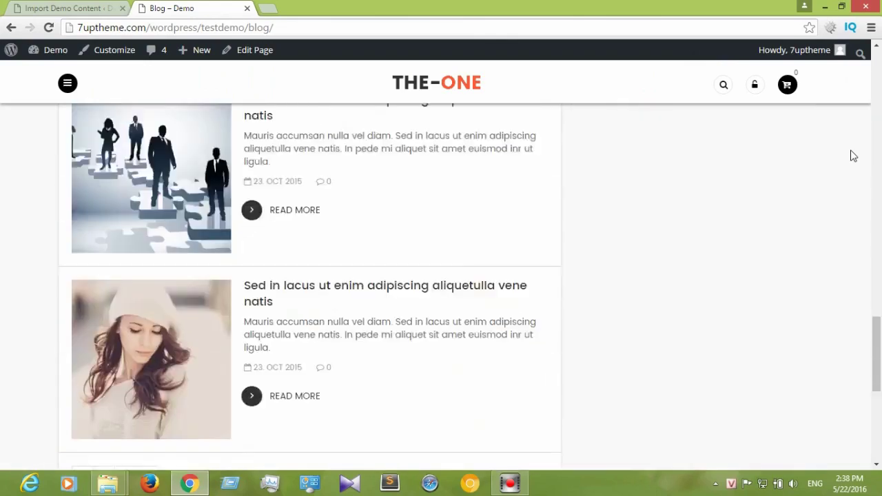
pyautogui.scroll(9, 853, 156)
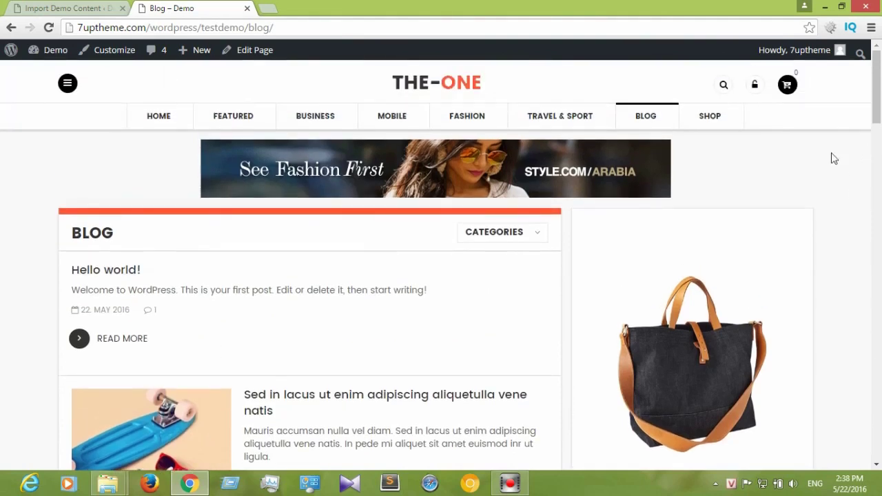
# Step: Open the Home 2 (small container) page and examine its slider, Featured Post, Most Review and Latest Video sections
pyautogui.moveTo(160, 120)
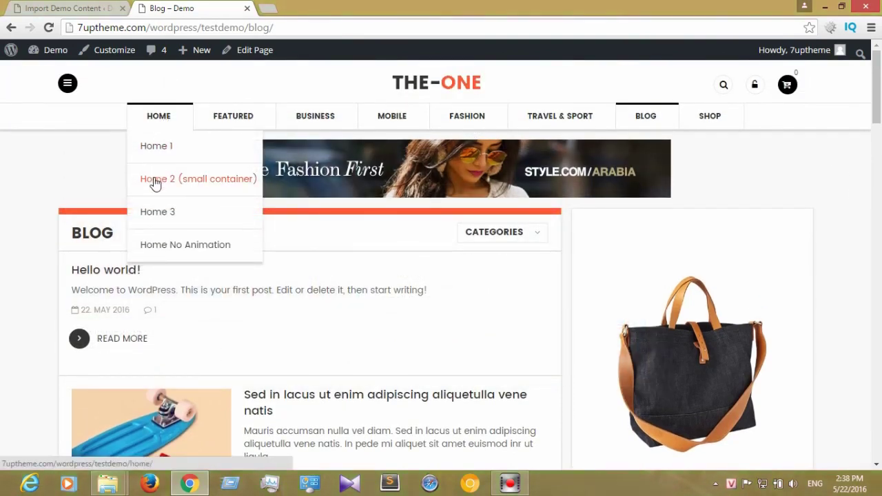
pyautogui.click(155, 180)
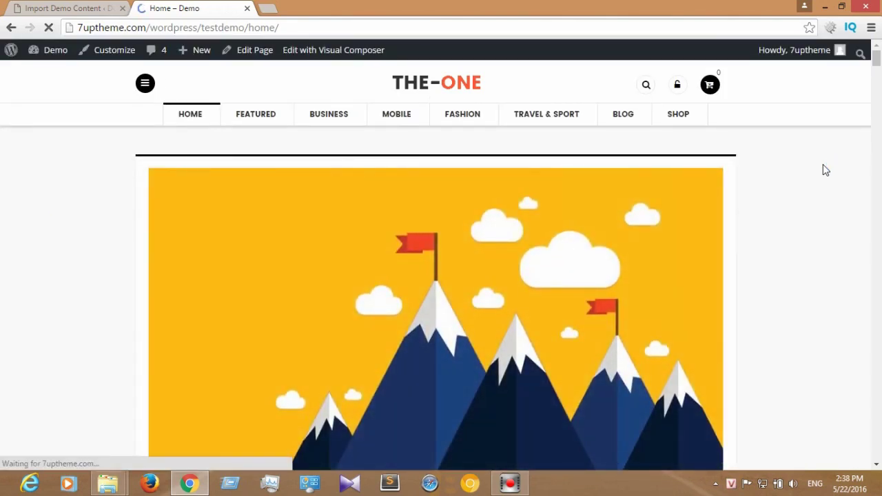
pyautogui.scroll(-1, 825, 170)
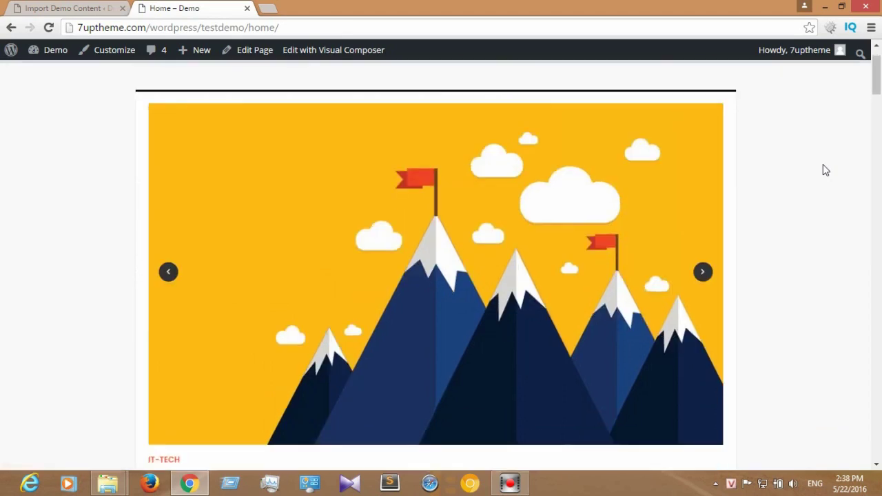
pyautogui.scroll(-3, 825, 170)
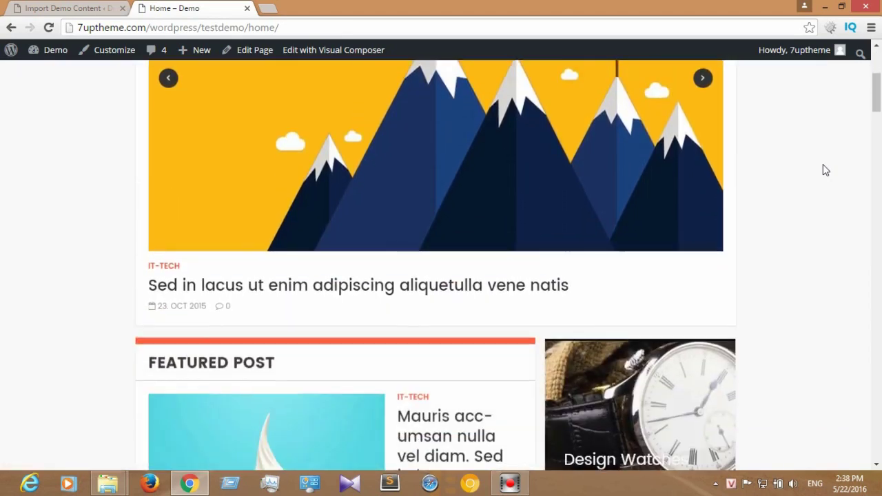
pyautogui.scroll(-1, 825, 170)
pyautogui.scroll(-5, 826, 170)
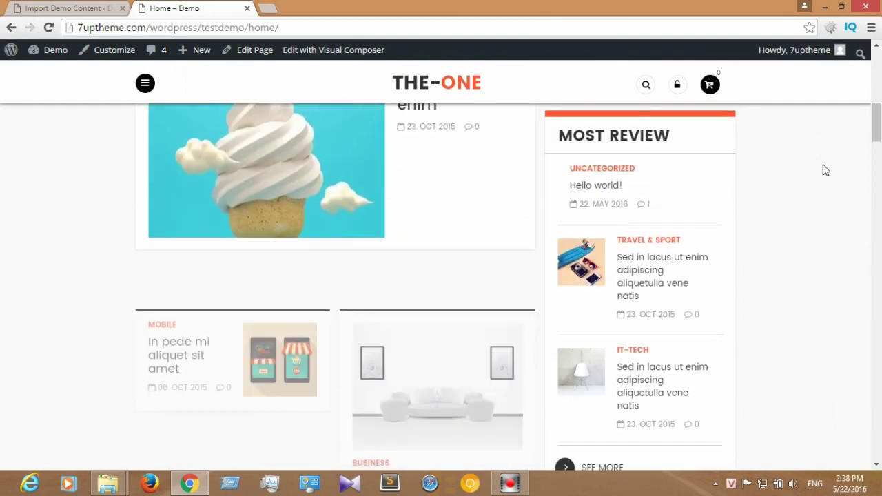
pyautogui.scroll(-3, 825, 170)
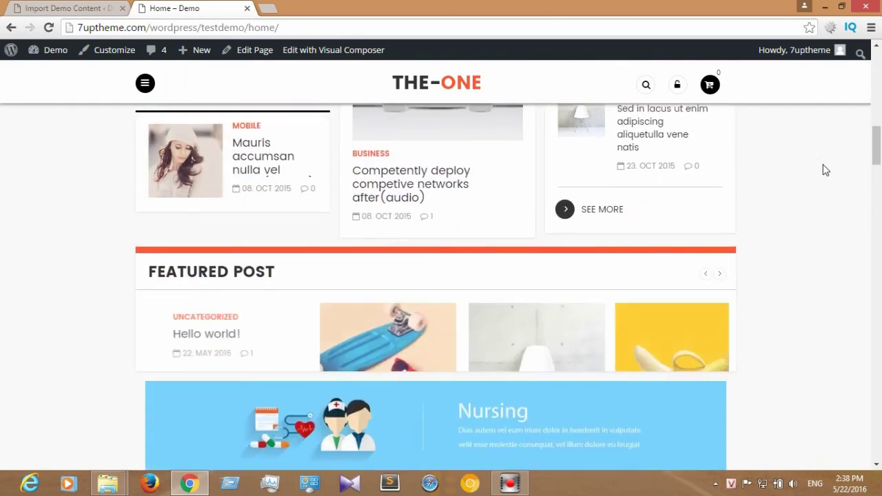
pyautogui.scroll(-1, 825, 170)
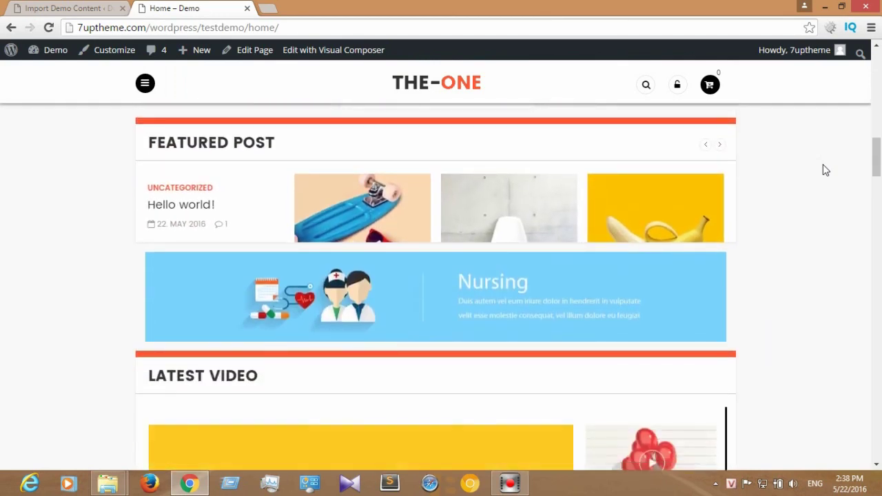
pyautogui.scroll(-1, 826, 170)
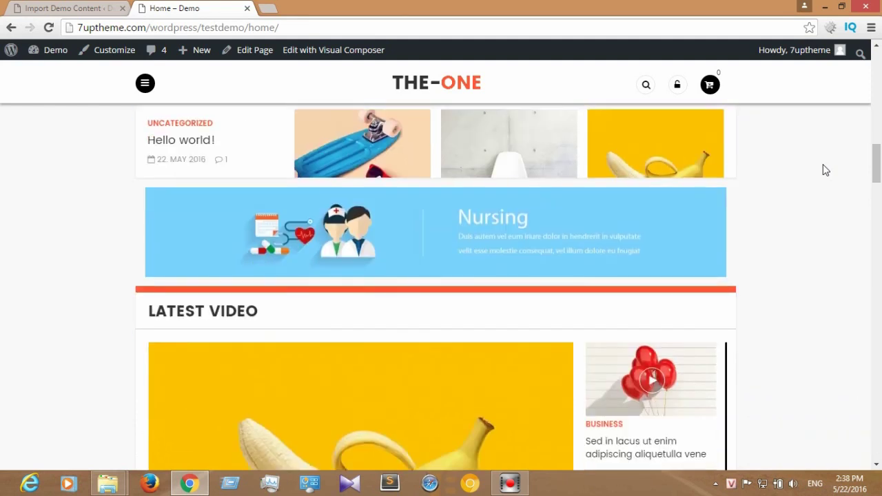
pyautogui.scroll(1, 825, 170)
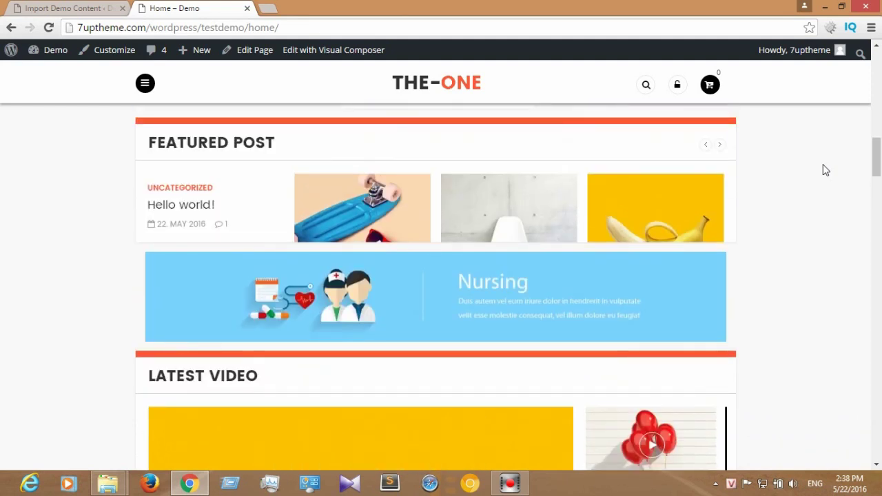
pyautogui.scroll(-2, 825, 170)
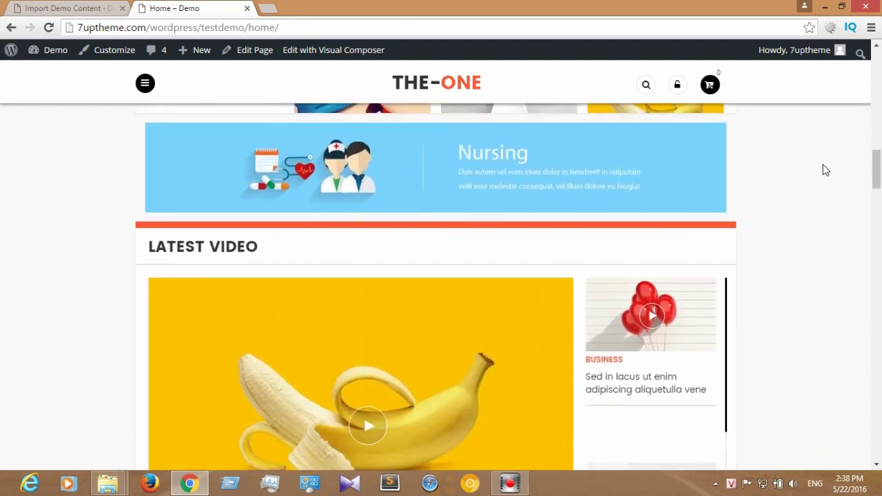
pyautogui.scroll(2, 826, 170)
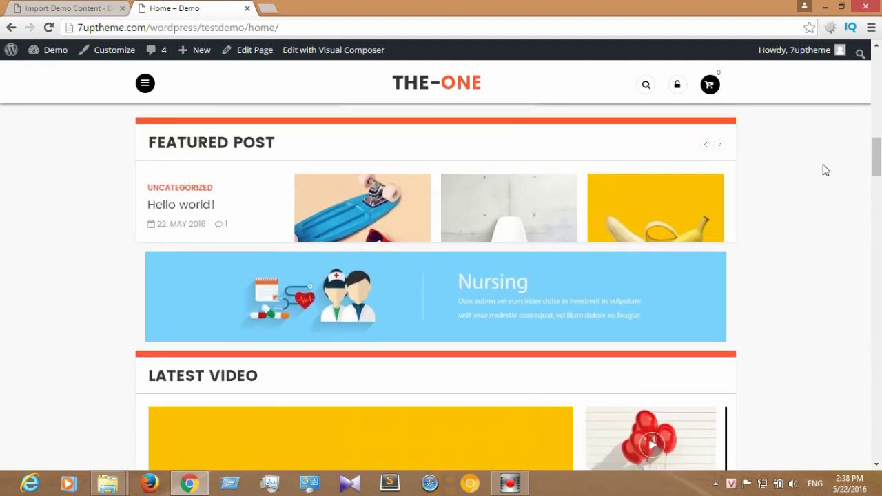
pyautogui.scroll(-1, 825, 170)
pyautogui.scroll(1, 826, 170)
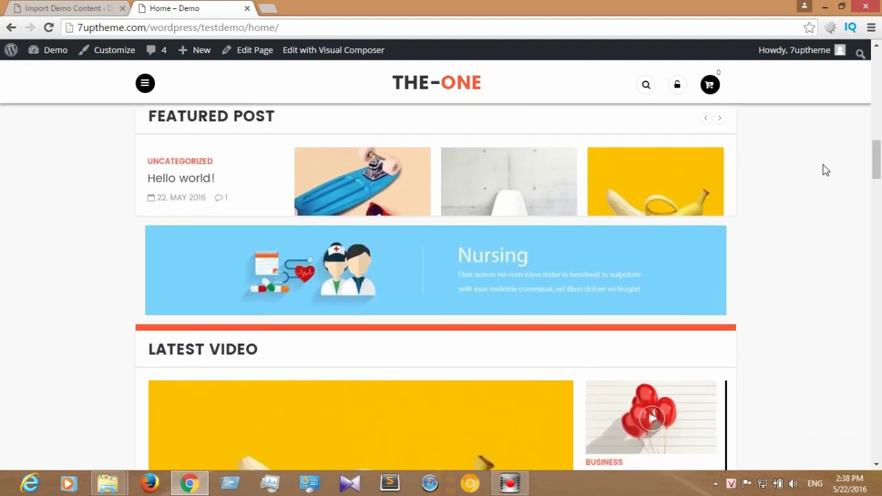
# Step: Review the rest of the Home 2 page, from the video section through Expert Opinions, category blocks and The Shop to the footer
pyautogui.scroll(-4, 825, 170)
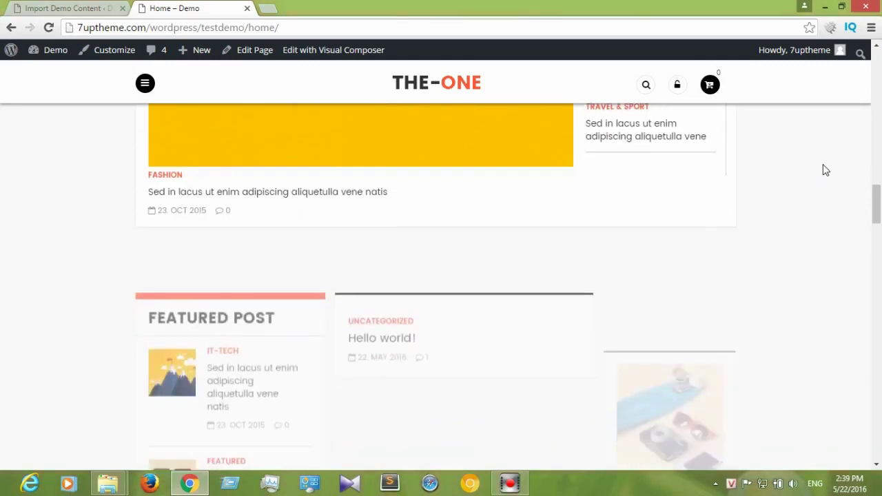
pyautogui.scroll(-2, 826, 171)
pyautogui.scroll(-4, 826, 171)
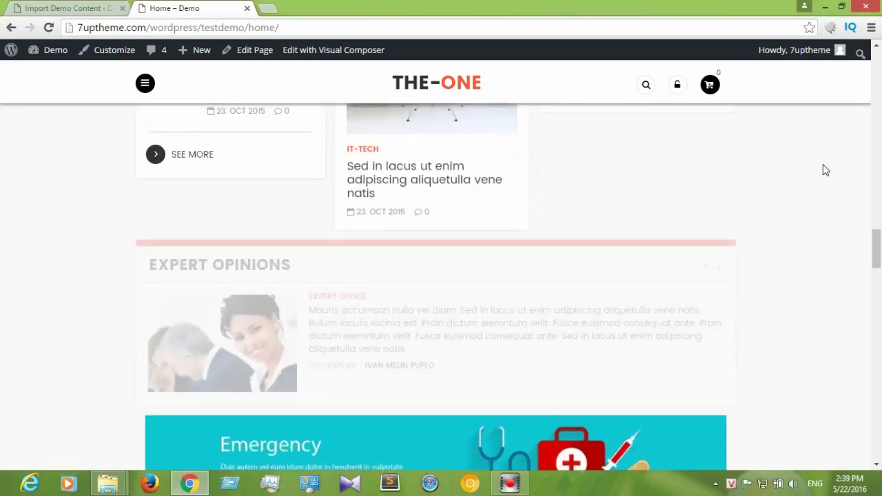
pyautogui.scroll(-9, 825, 171)
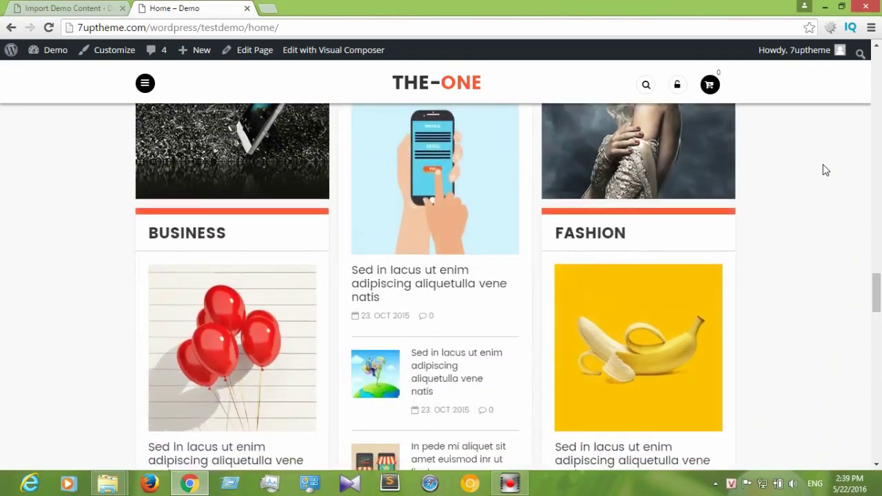
pyautogui.scroll(-10, 825, 170)
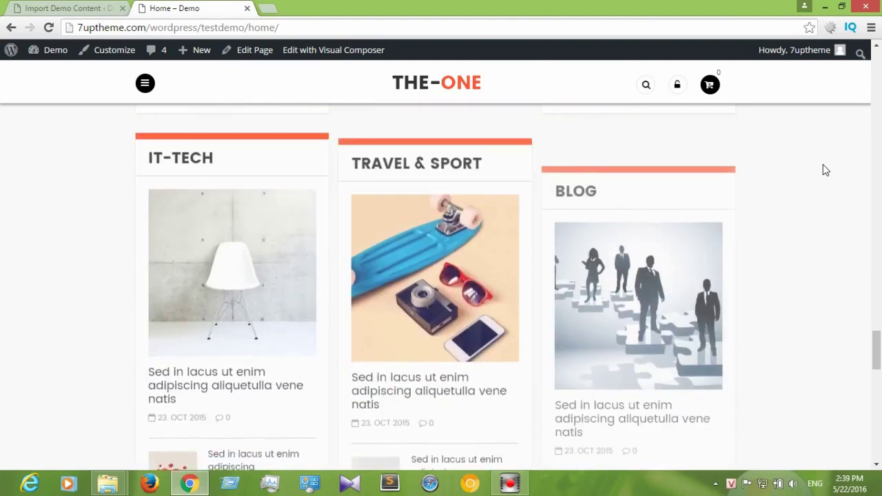
pyautogui.scroll(-10, 825, 170)
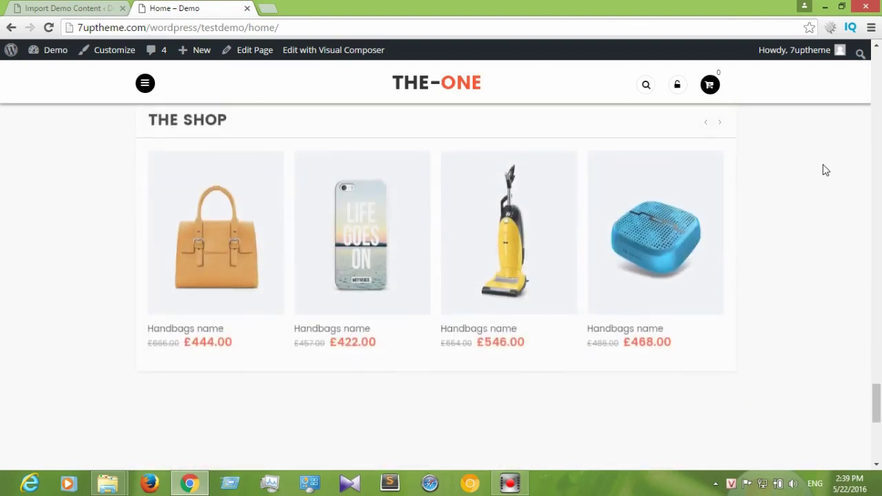
pyautogui.scroll(-2, 825, 170)
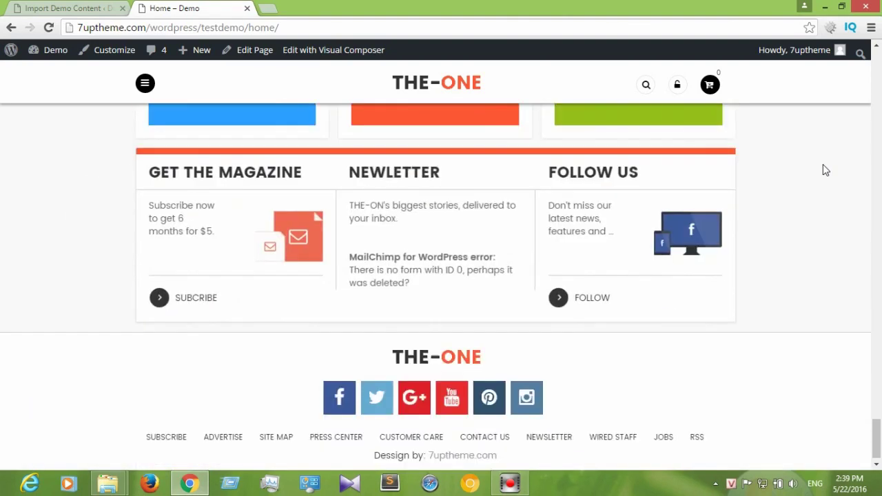
pyautogui.scroll(5, 825, 170)
pyautogui.scroll(15, 825, 170)
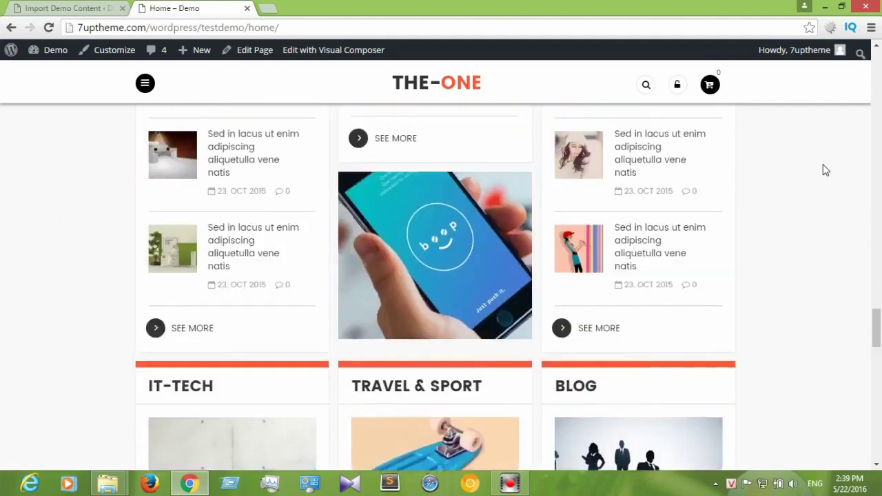
pyautogui.scroll(20, 826, 170)
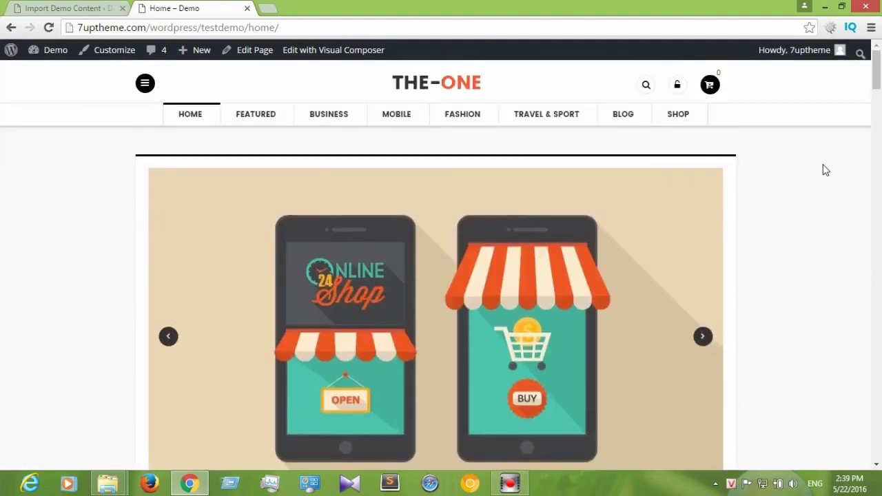
# Step: Go to the admin's Theme Option page and inspect the General Settings choices for container width, Header Page and Footer Page
pyautogui.click(67, 9)
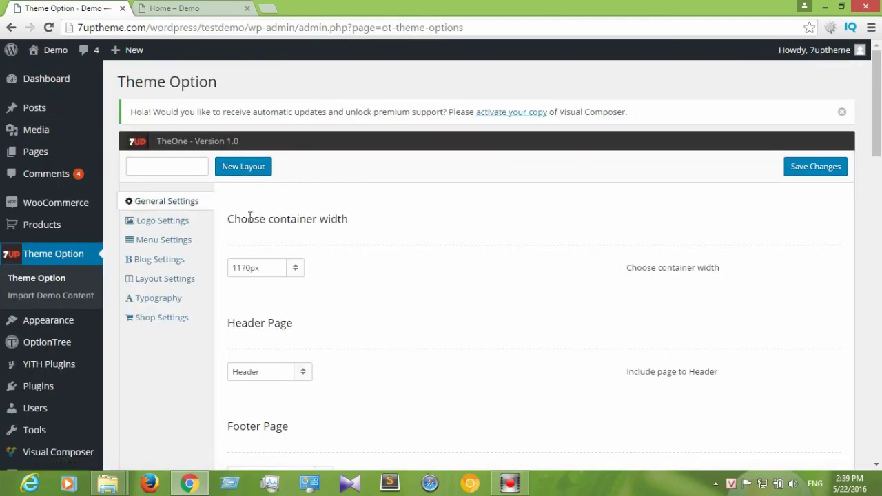
pyautogui.scroll(-2, 300, 241)
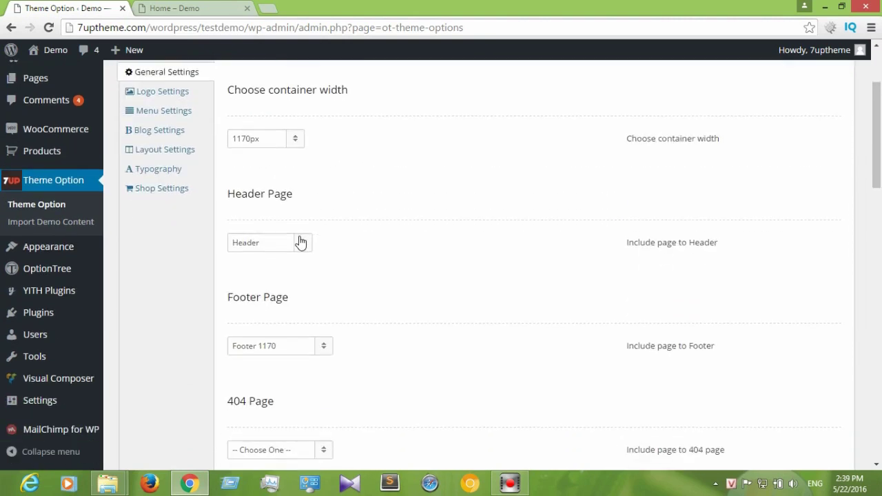
pyautogui.click(295, 139)
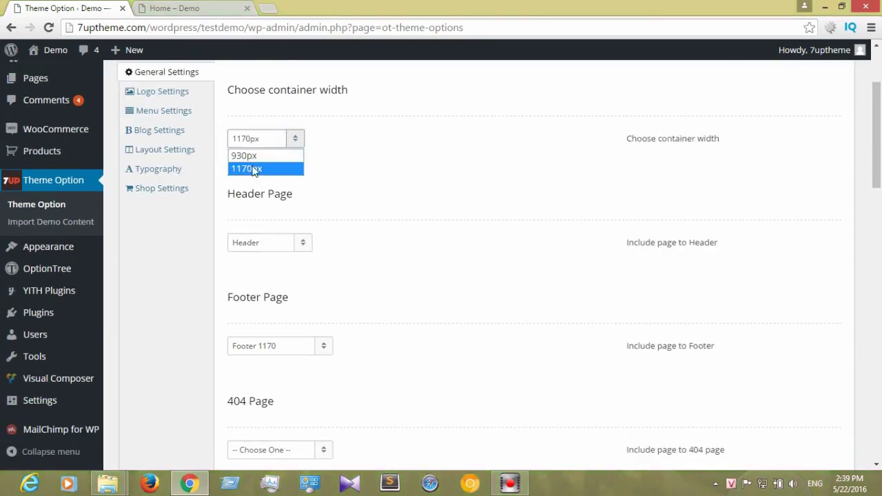
pyautogui.click(297, 138)
pyautogui.click(303, 246)
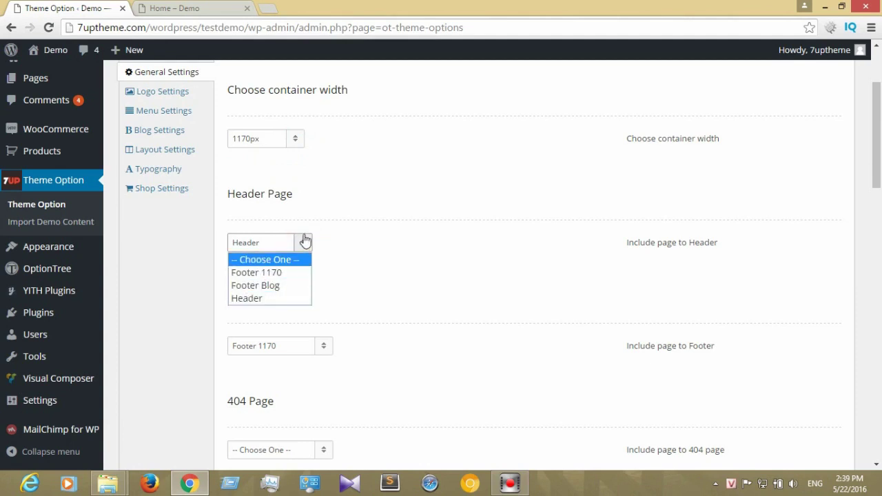
pyautogui.click(303, 245)
pyautogui.click(322, 346)
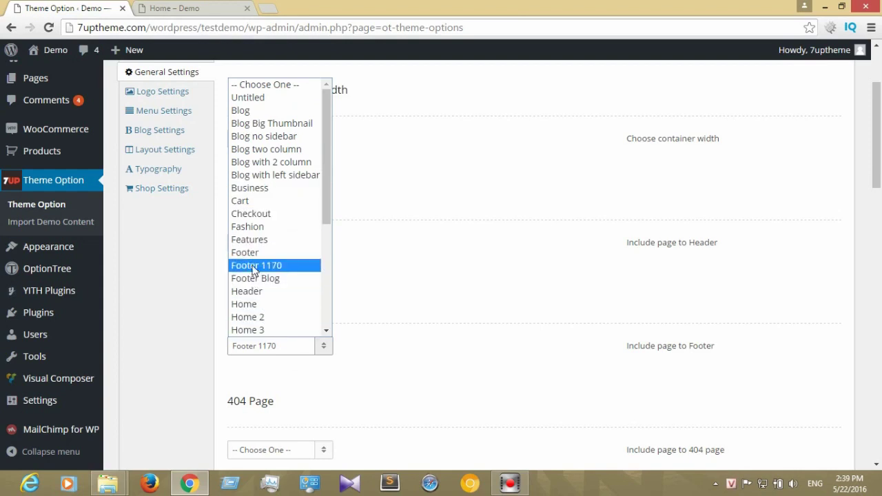
pyautogui.click(412, 281)
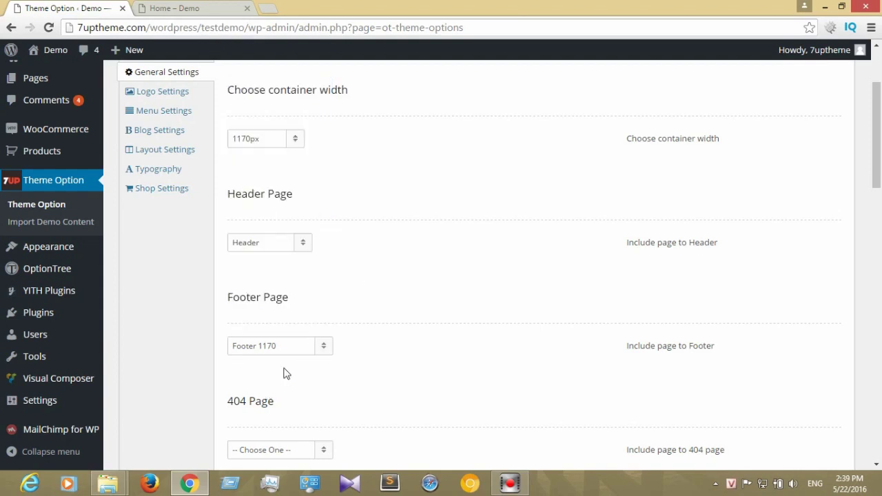
# Step: Review the remaining General Settings, from 404 Page and header image options through breadcrumb and colour settings to Custom CSS
pyautogui.scroll(-5, 286, 372)
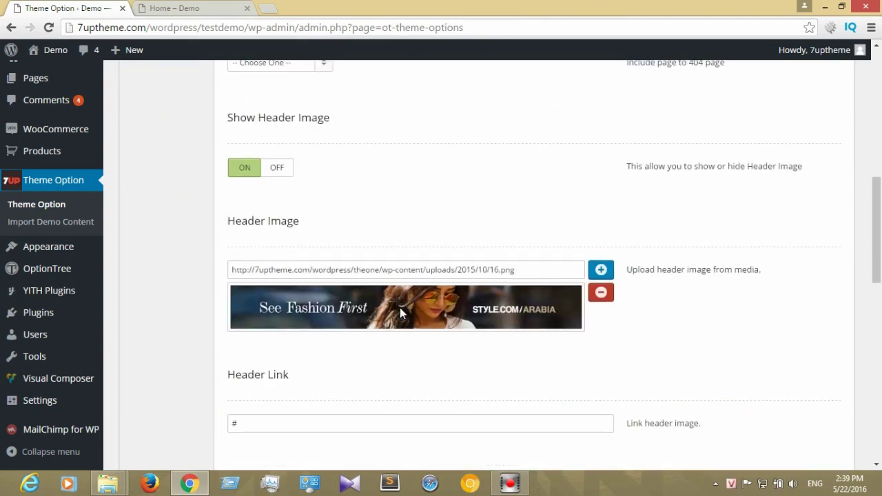
pyautogui.scroll(-6, 379, 286)
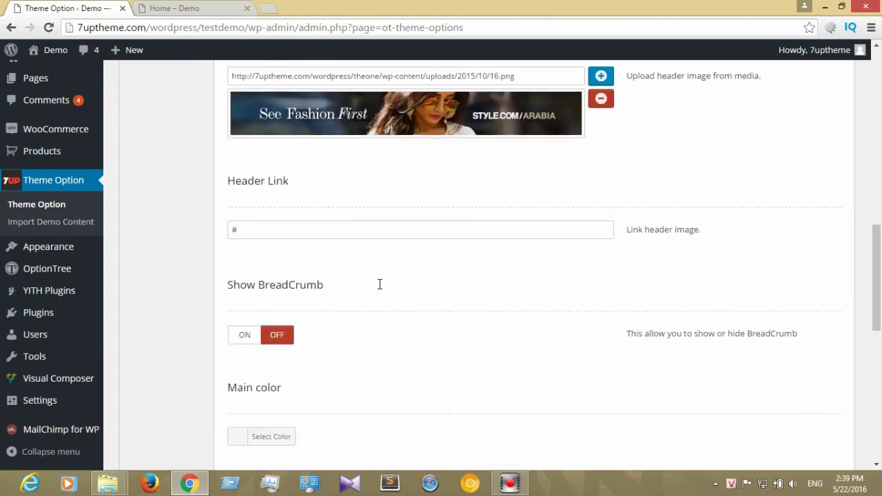
pyautogui.scroll(-4, 351, 246)
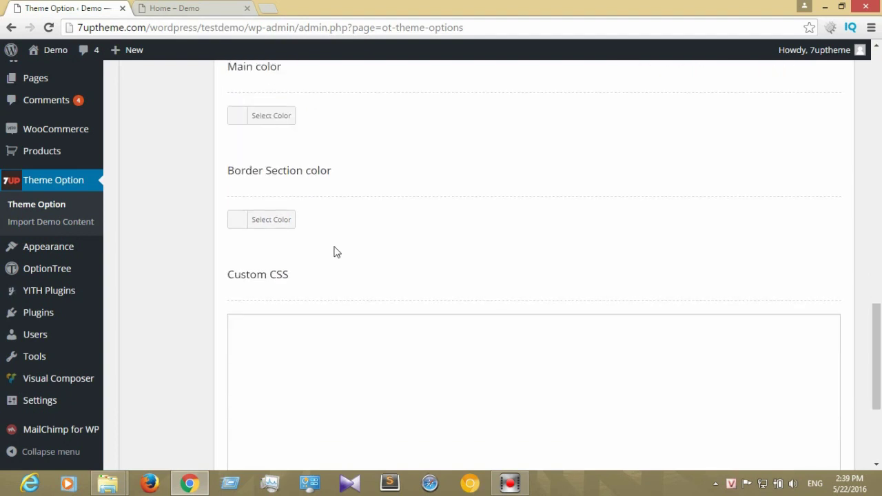
pyautogui.scroll(5, 335, 260)
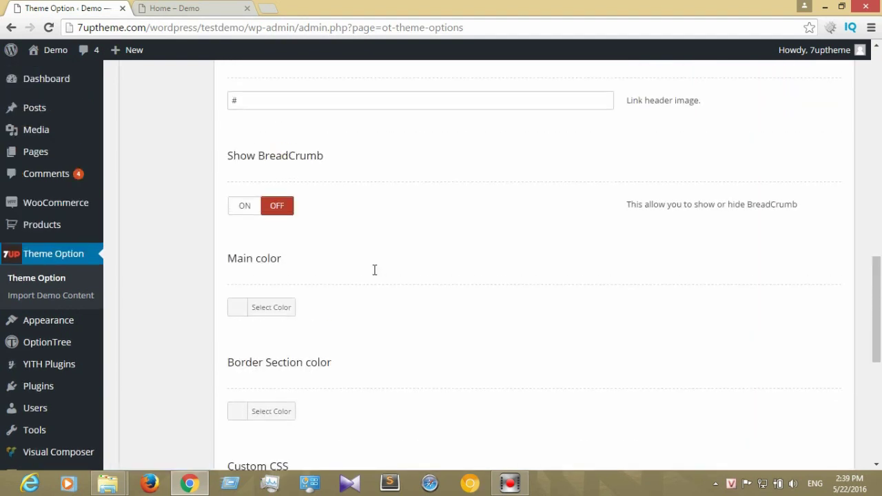
pyautogui.scroll(6, 375, 269)
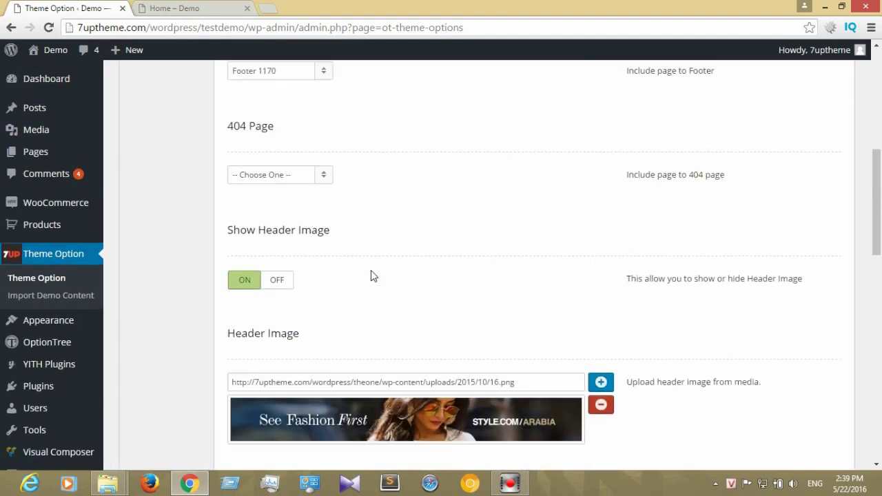
pyautogui.scroll(5, 371, 276)
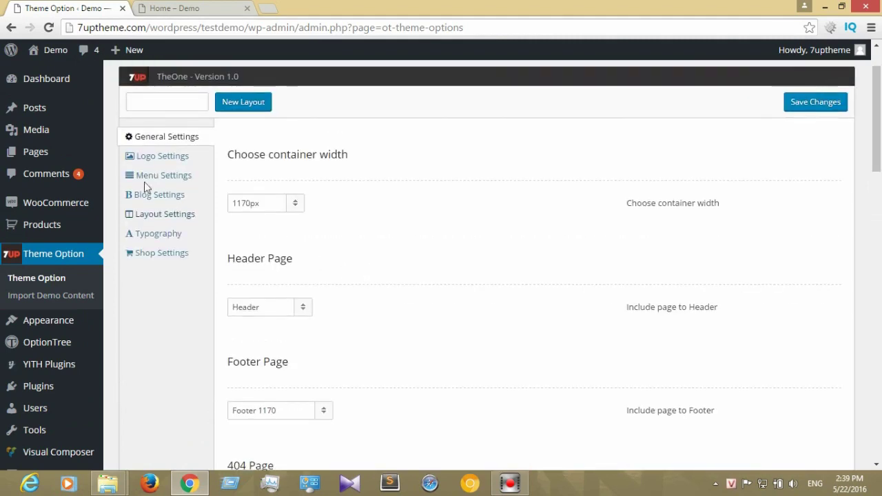
# Step: Inspect the Logo Settings for logo and favicon, and the Menu Settings for fixed menu, style, hover and active colours
pyautogui.click(159, 157)
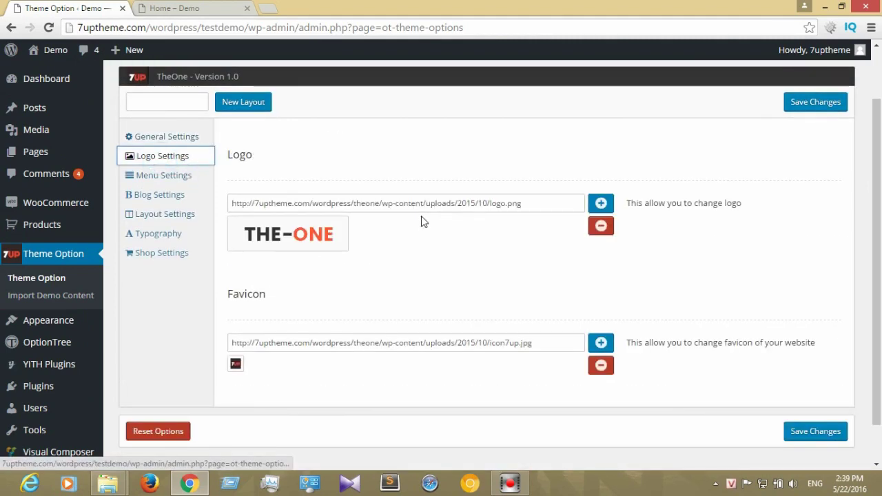
pyautogui.click(156, 178)
pyautogui.scroll(-1, 446, 198)
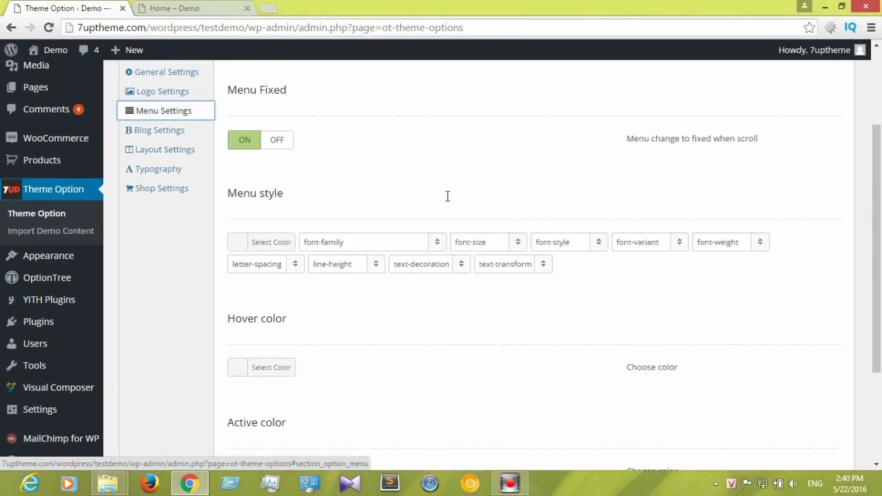
pyautogui.scroll(-3, 447, 196)
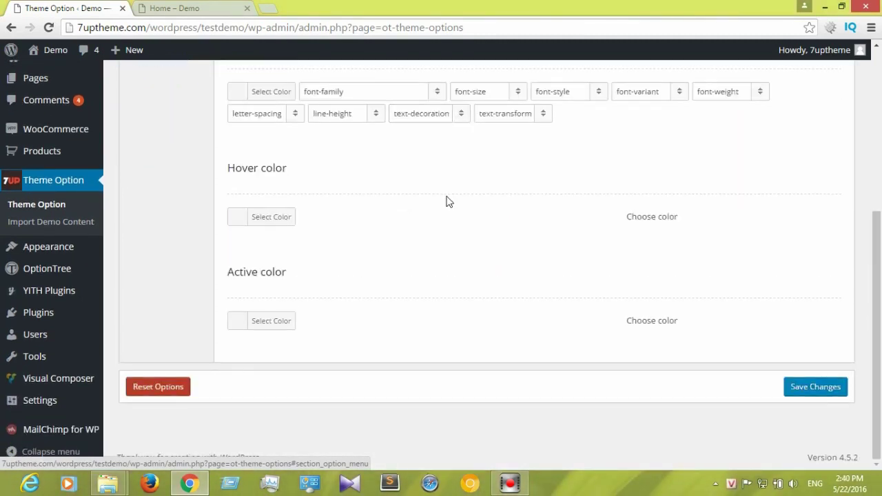
pyautogui.scroll(4, 447, 199)
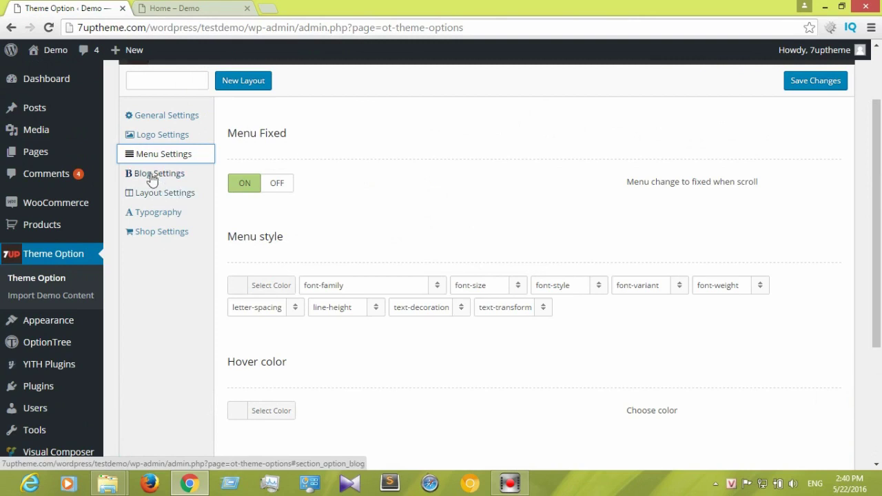
# Step: Open the Blog Settings and review the sidebar position, sidebar selection, thumbnail style and column options
pyautogui.click(152, 179)
pyautogui.scroll(-1, 372, 191)
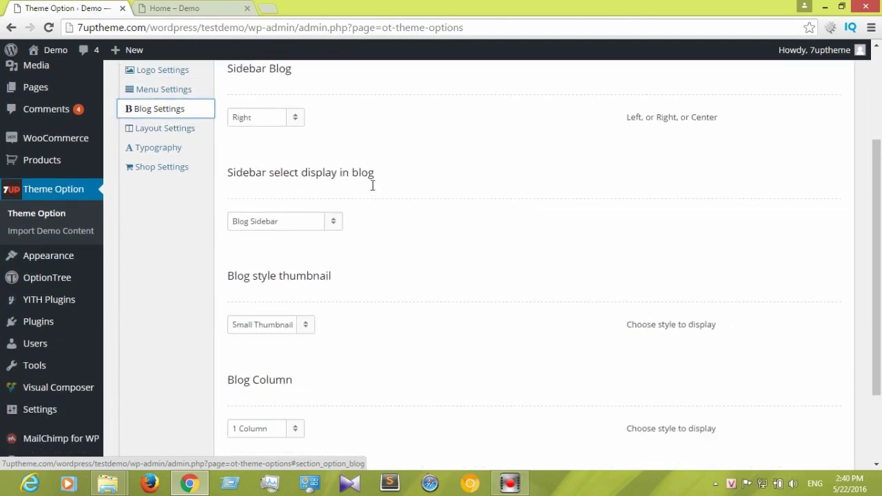
pyautogui.scroll(-1, 372, 185)
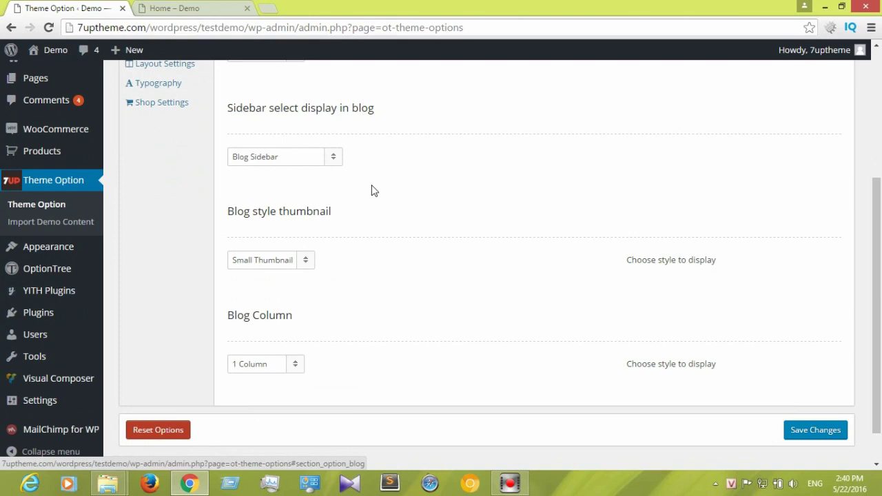
pyautogui.scroll(2, 372, 191)
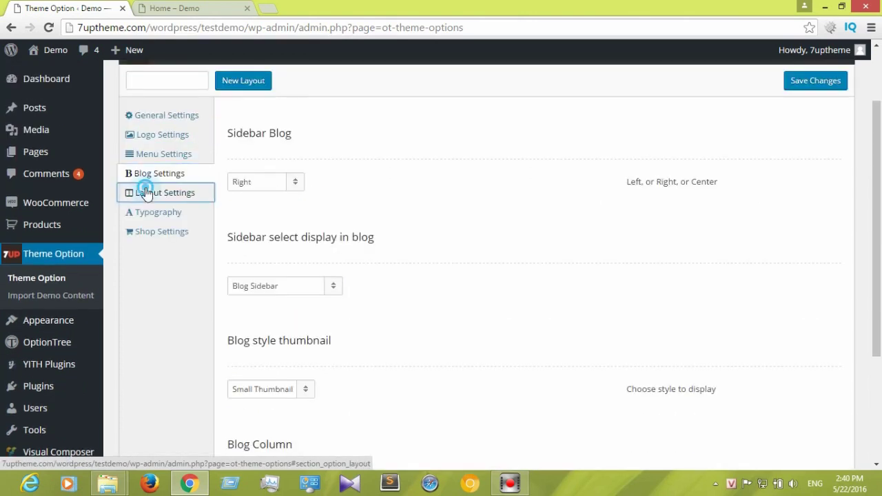
# Step: Open the Layout Settings and review the sidebar options for pages, archives and single posts, down to Add SideBar
pyautogui.click(146, 192)
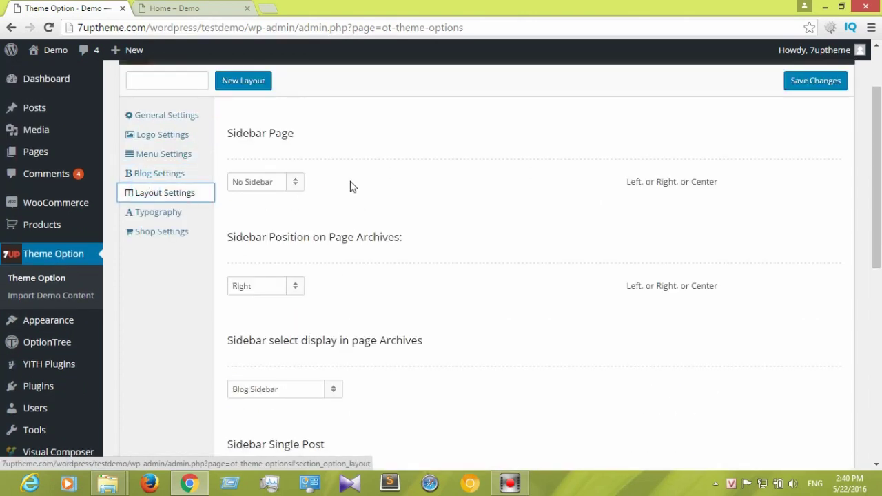
pyautogui.scroll(-3, 528, 218)
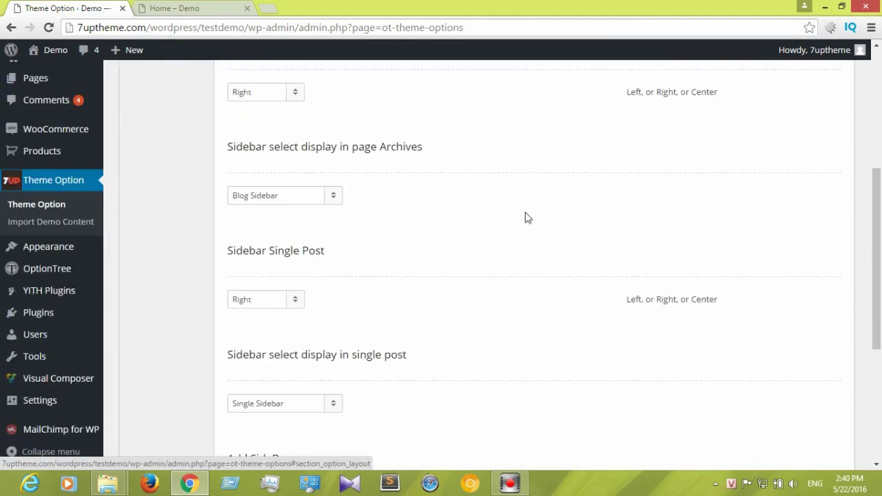
pyautogui.scroll(-2, 527, 218)
pyautogui.scroll(-2, 525, 217)
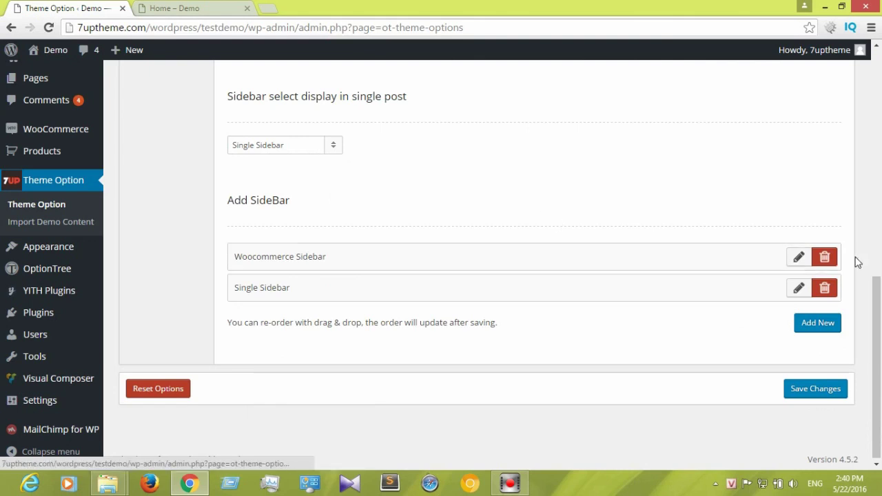
# Step: Expand the Woocommerce Sidebar and Single Sidebar entries to examine their title and heading options
pyautogui.click(799, 259)
pyautogui.scroll(-3, 374, 285)
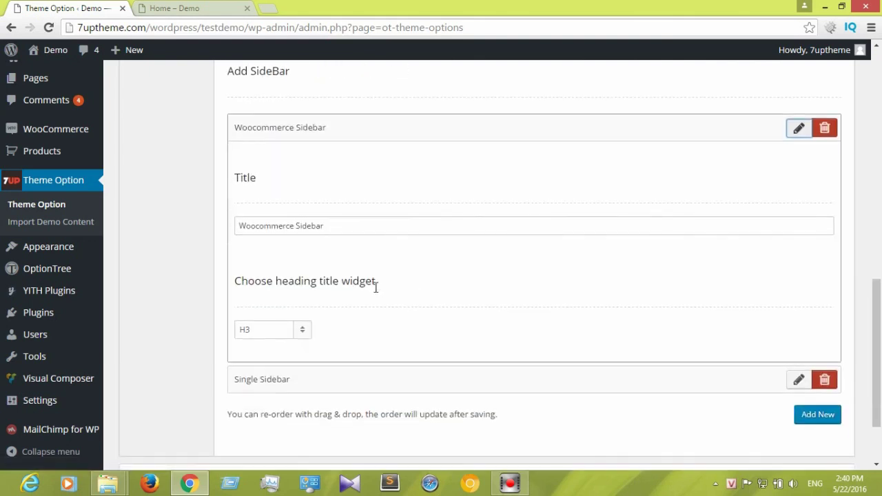
pyautogui.click(796, 290)
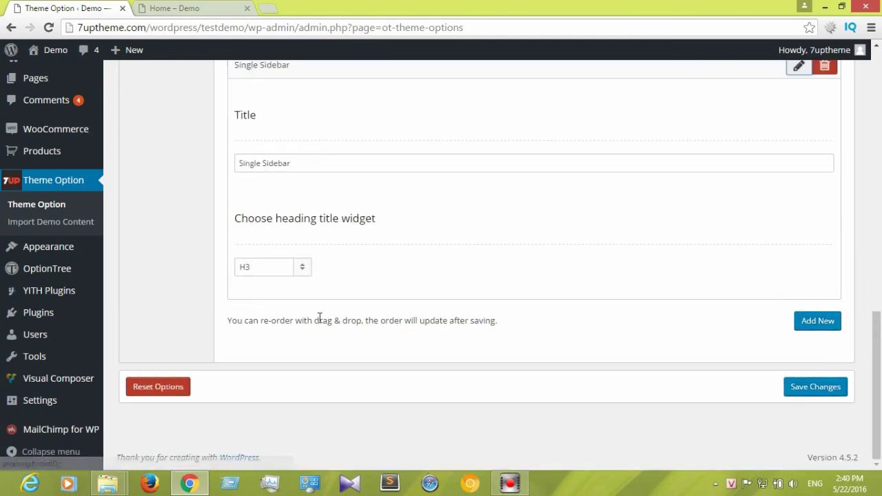
pyautogui.scroll(10, 601, 261)
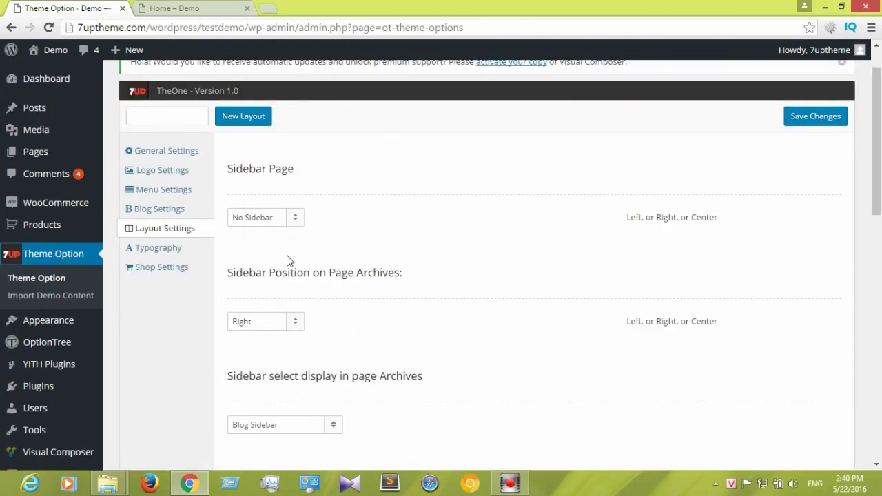
# Step: Add a blank setting entry under Typography and inspect its area, heading and style choices
pyautogui.click(144, 250)
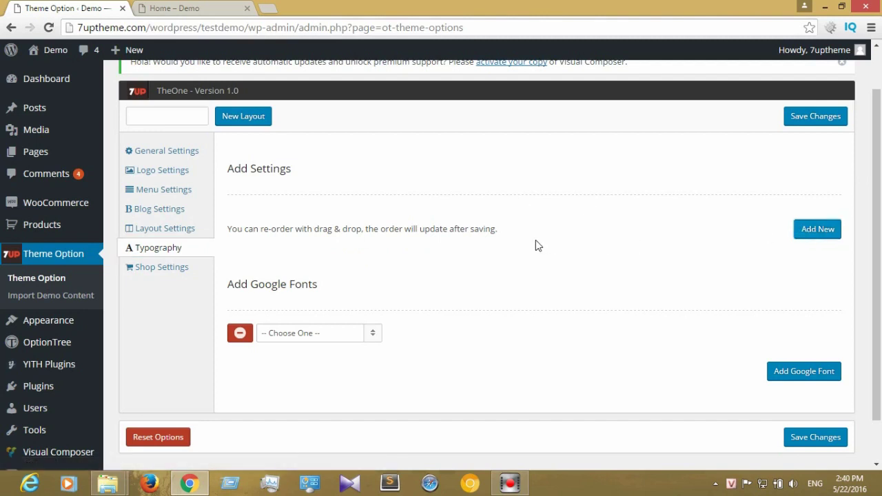
pyautogui.scroll(-3, 358, 244)
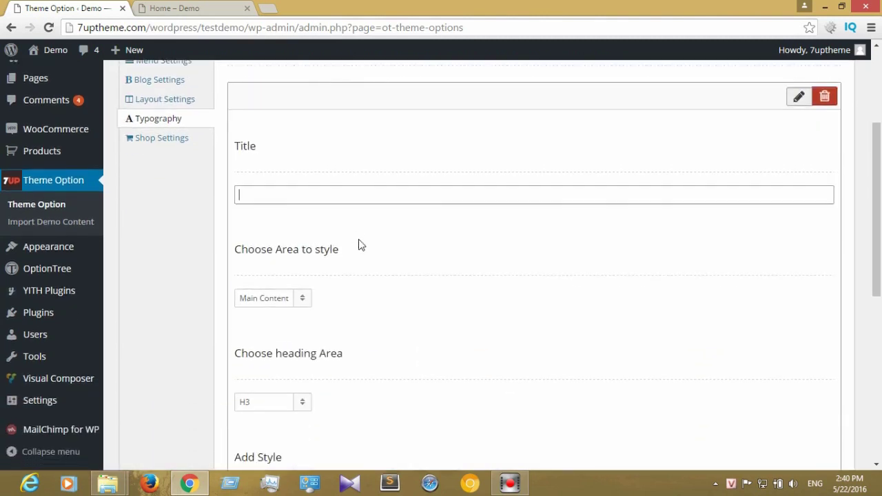
pyautogui.click(286, 235)
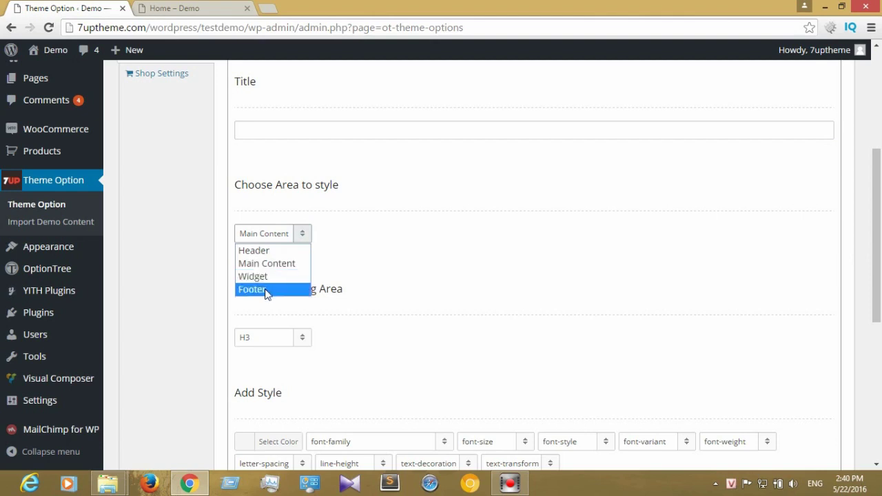
pyautogui.click(378, 253)
pyautogui.click(303, 339)
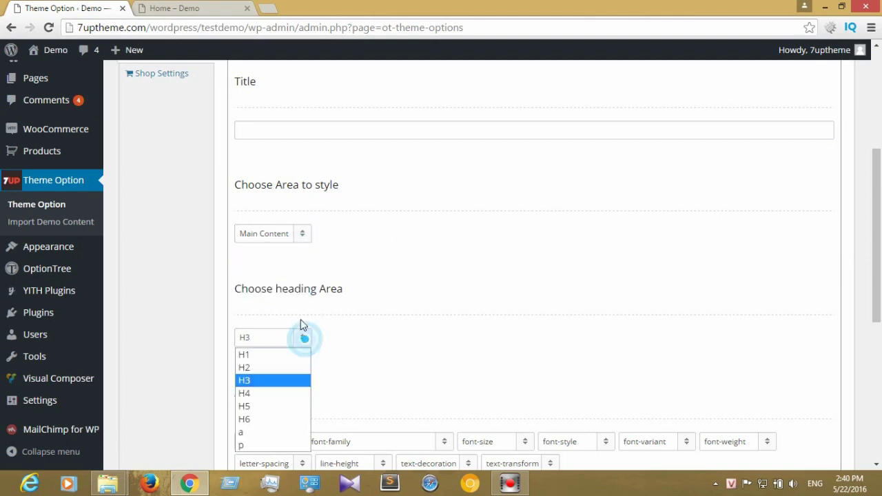
pyautogui.scroll(-2, 300, 290)
pyautogui.click(303, 216)
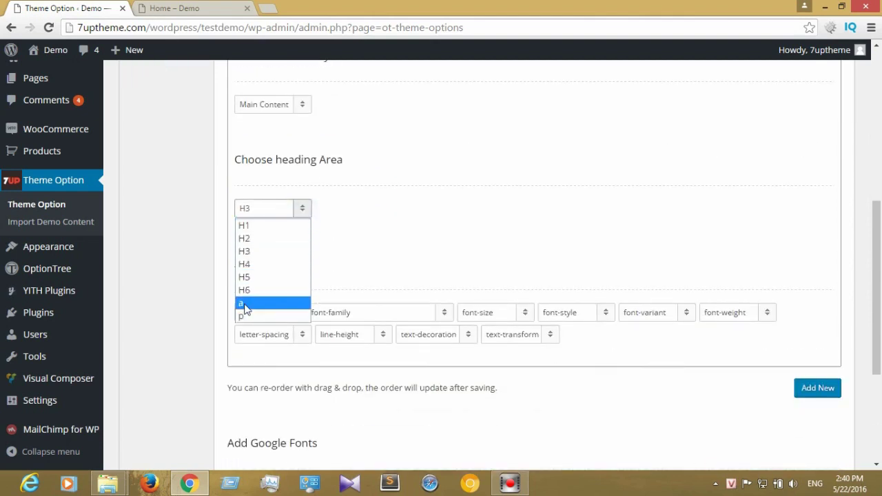
pyautogui.click(301, 213)
pyautogui.scroll(-3, 459, 240)
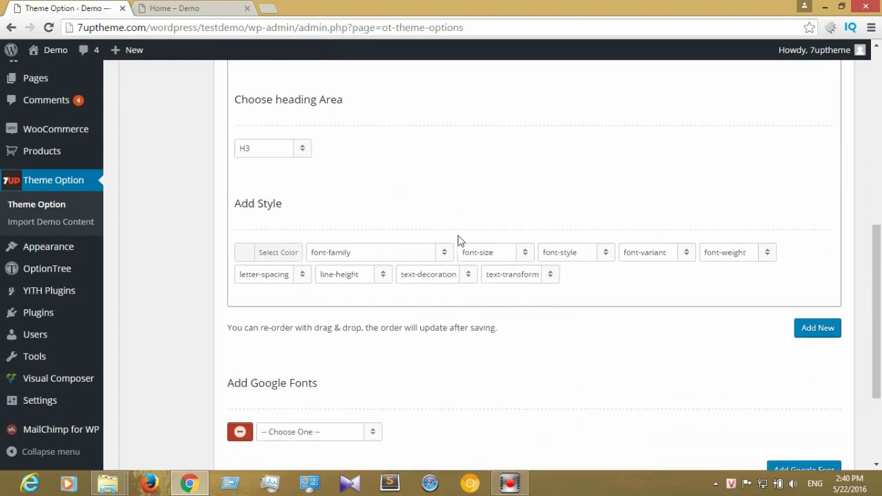
# Step: Browse the fonts offered under Add Google Fonts through to the end of the list, without choosing one
pyautogui.scroll(-1, 460, 241)
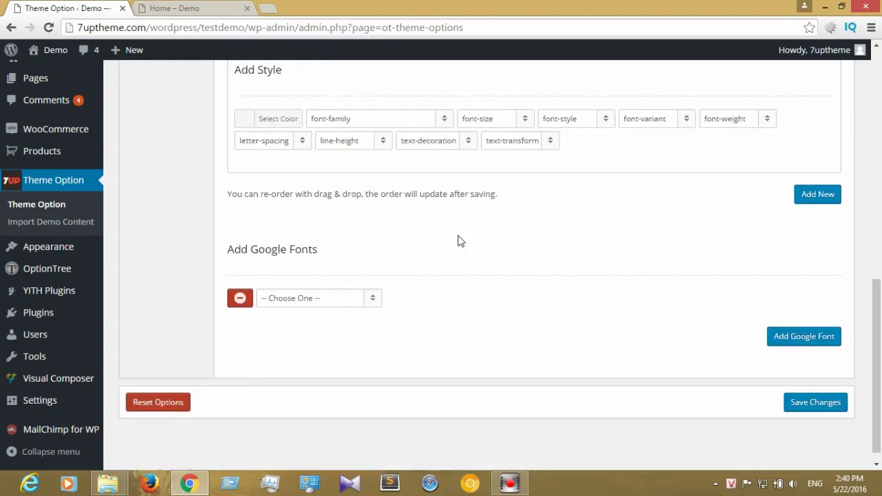
pyautogui.scroll(1, 459, 241)
pyautogui.scroll(-1, 457, 240)
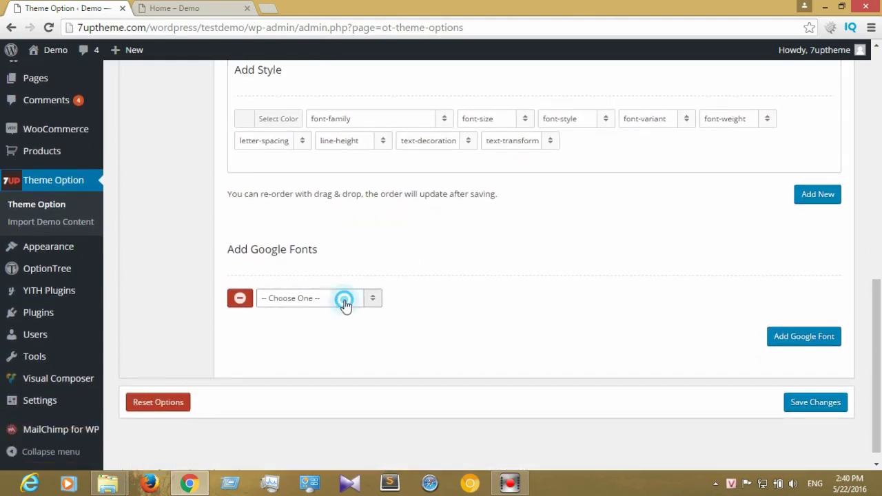
pyautogui.click(344, 302)
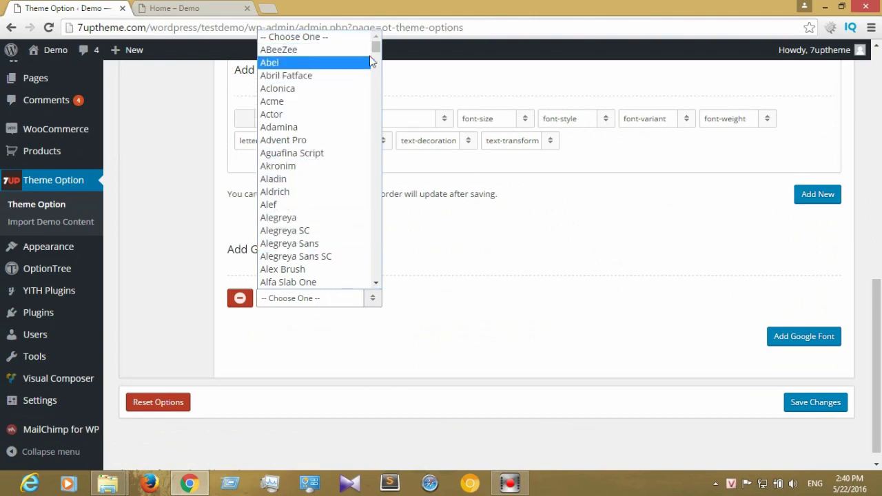
pyautogui.scroll(-8, 324, 86)
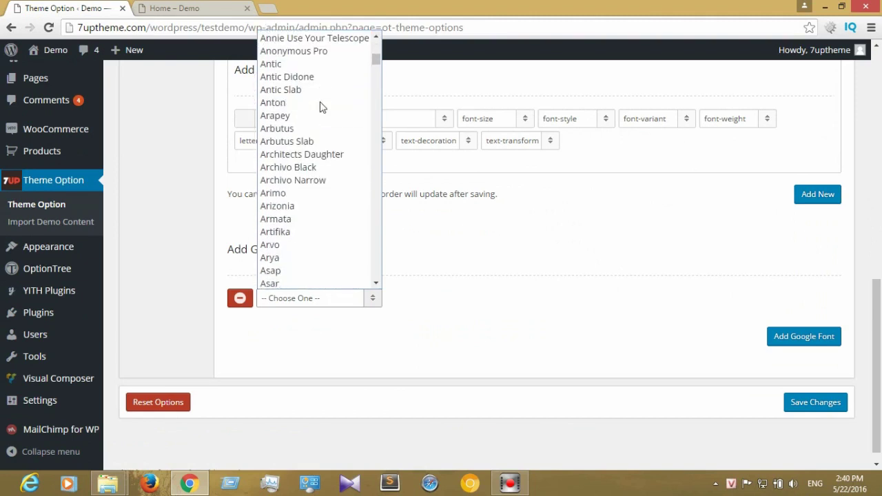
pyautogui.scroll(-13, 321, 106)
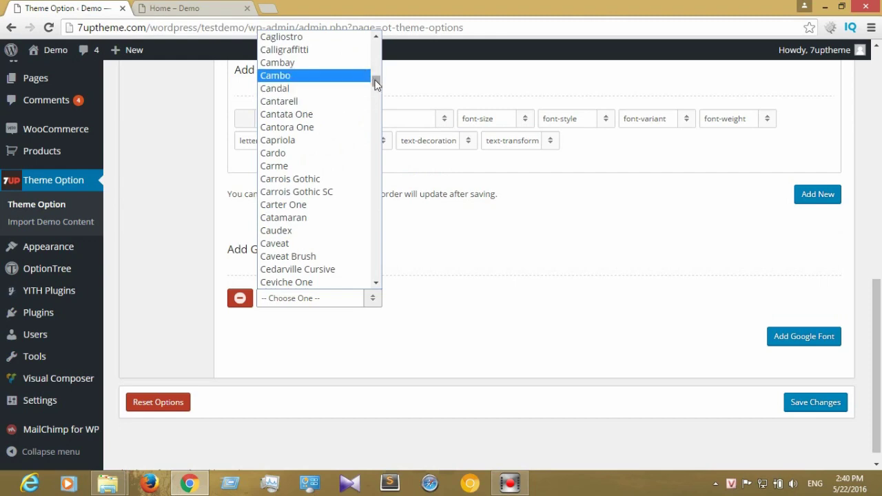
pyautogui.moveTo(376, 82); pyautogui.dragTo(378, 288)
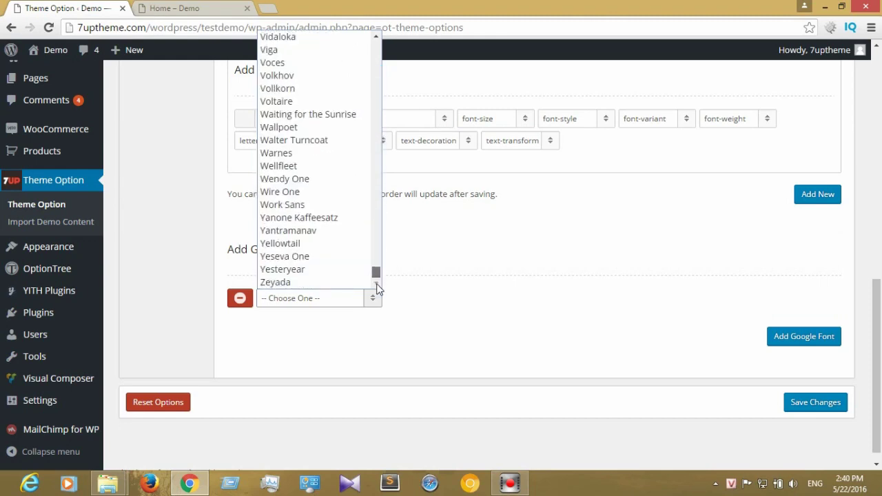
pyautogui.scroll(3, 325, 227)
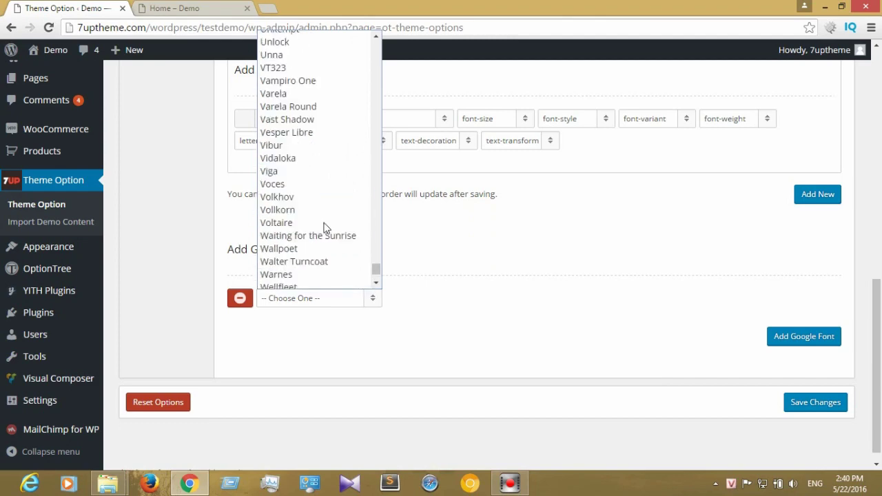
pyautogui.click(565, 348)
pyautogui.scroll(7, 216, 291)
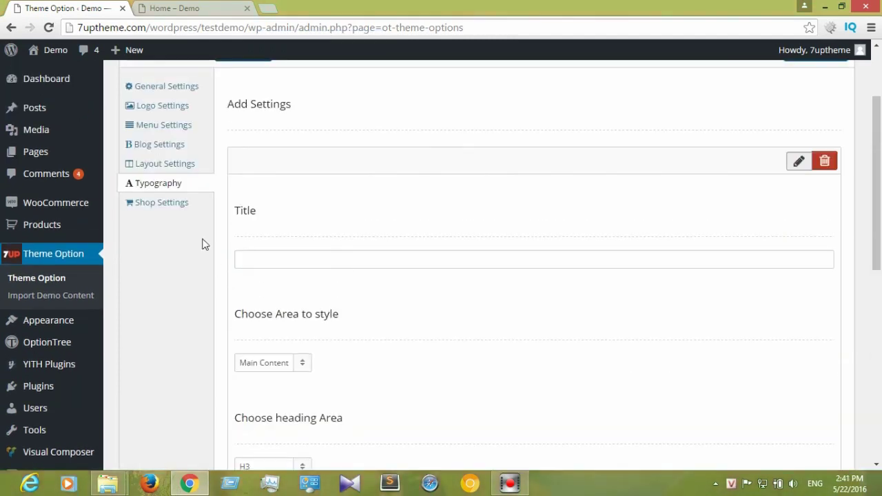
# Step: Open the Shop Settings and review the choices for WooCommerce sidebar position, sidebar selection and shop column, leaving them as they are
pyautogui.click(158, 202)
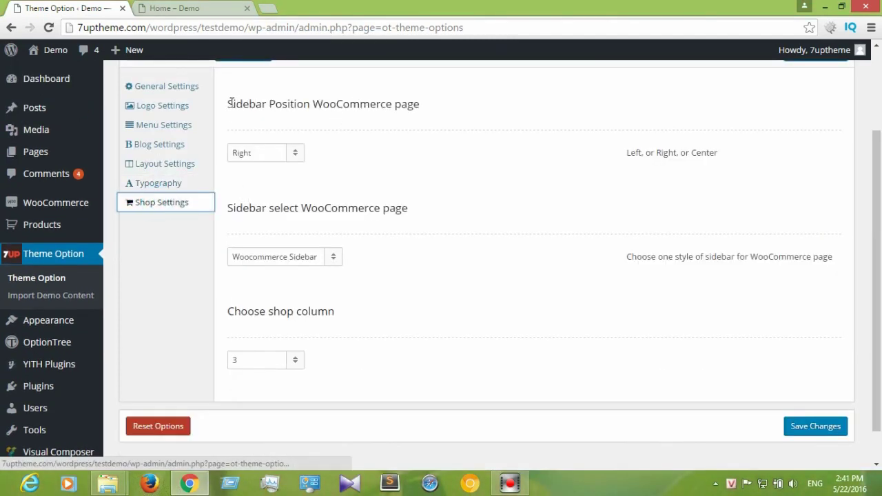
pyautogui.moveTo(231, 103); pyautogui.dragTo(441, 115)
pyautogui.click(372, 169)
pyautogui.click(292, 153)
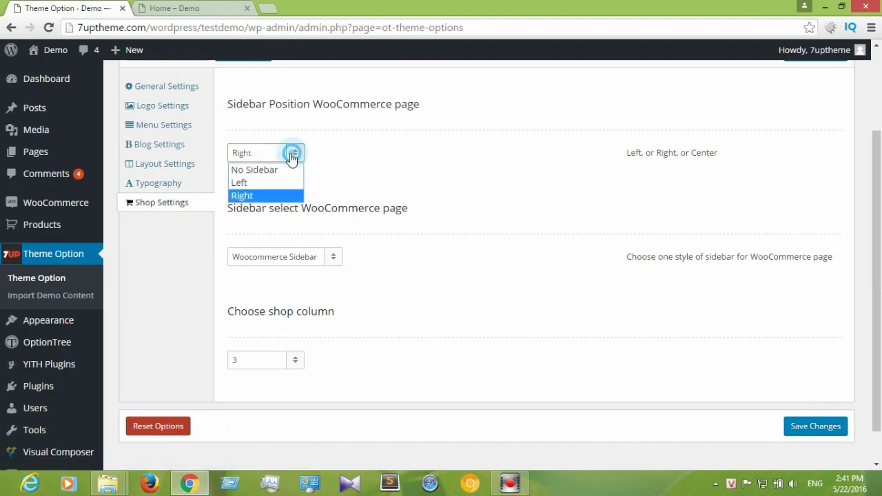
pyautogui.click(293, 153)
pyautogui.click(333, 257)
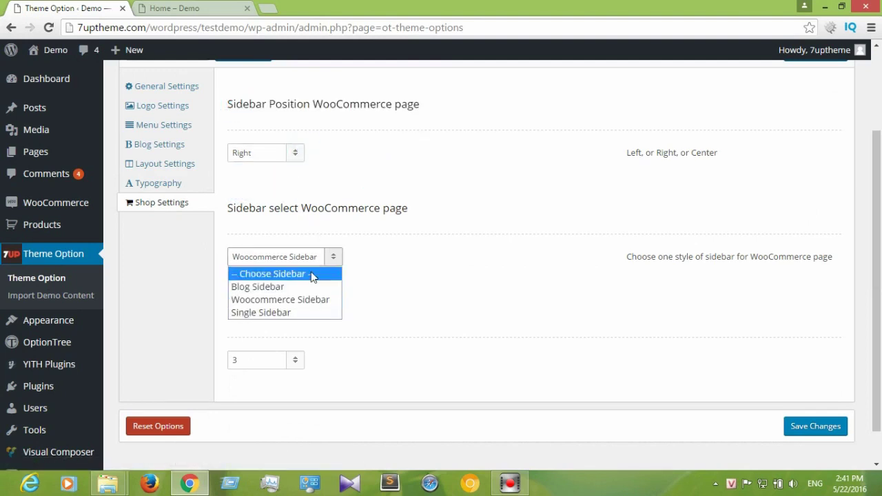
pyautogui.click(335, 257)
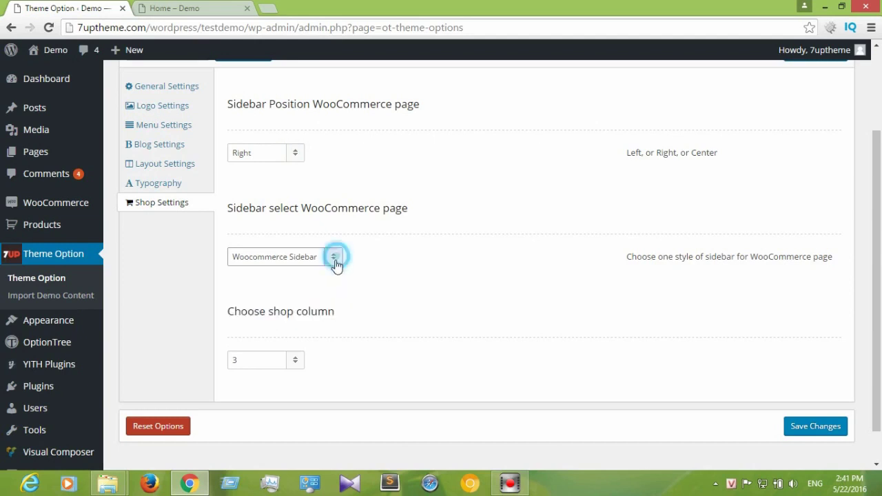
pyautogui.click(295, 361)
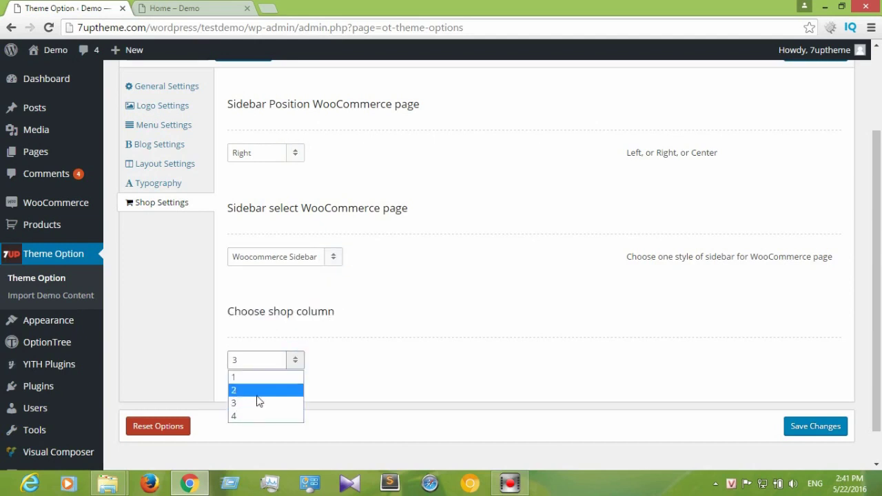
pyautogui.click(299, 363)
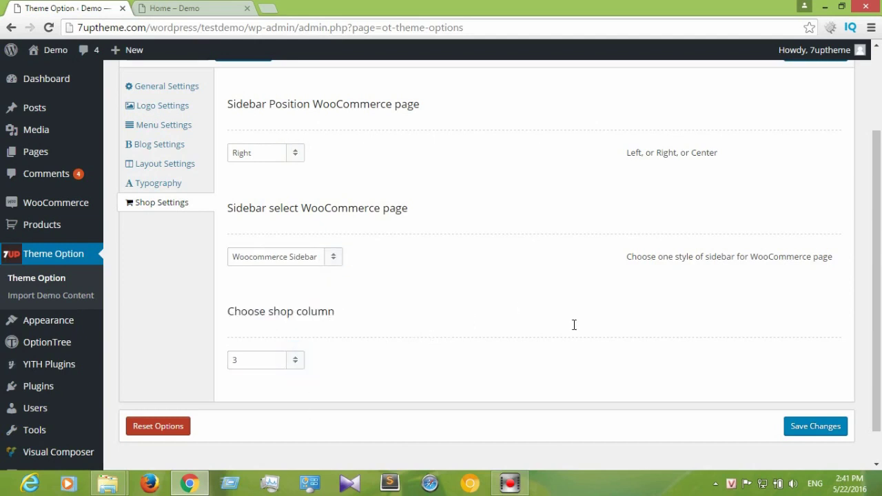
# Step: Switch to the demo site's Home page and open it for editing in a new browser tab
pyautogui.scroll(1, 578, 333)
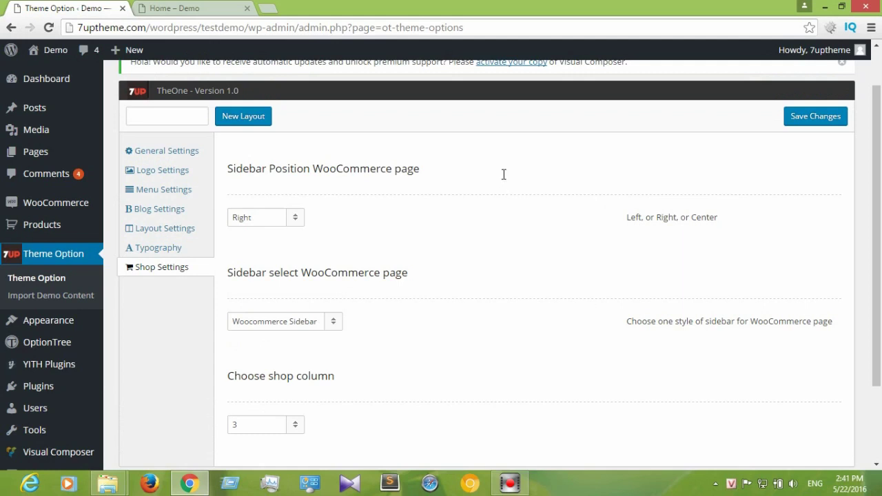
pyautogui.scroll(1, 512, 239)
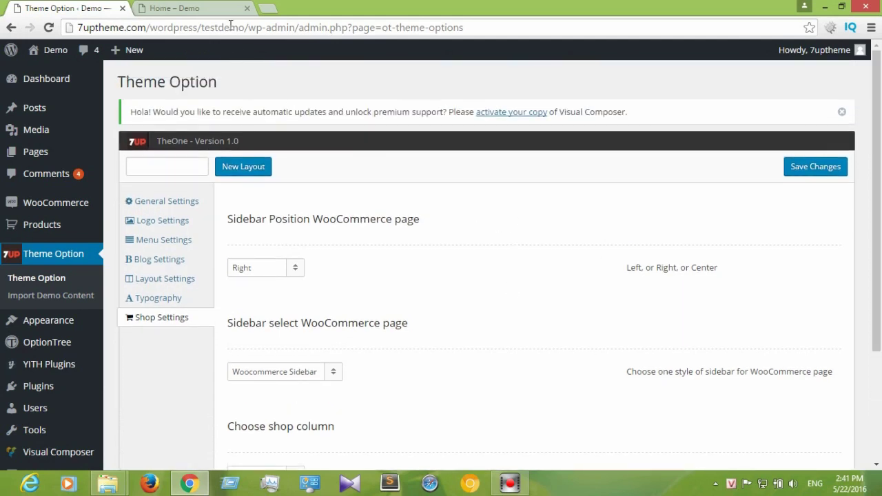
pyautogui.click(187, 7)
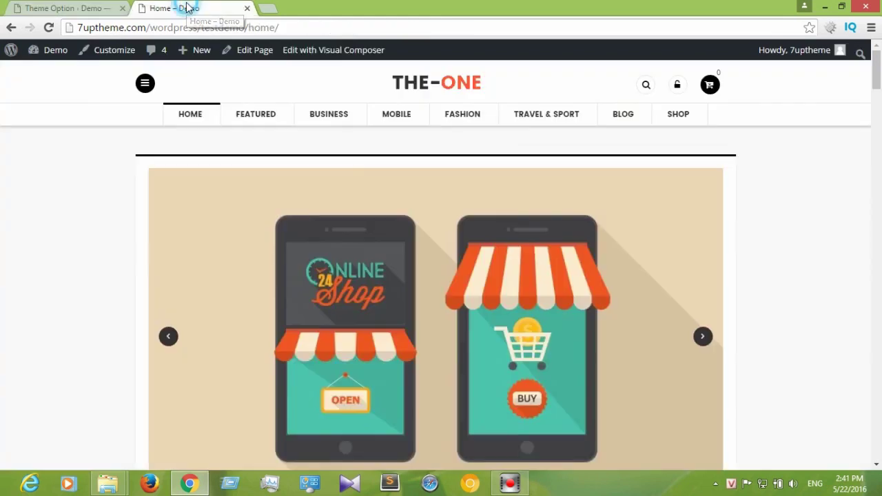
pyautogui.middleClick(261, 55)
pyautogui.click(312, 9)
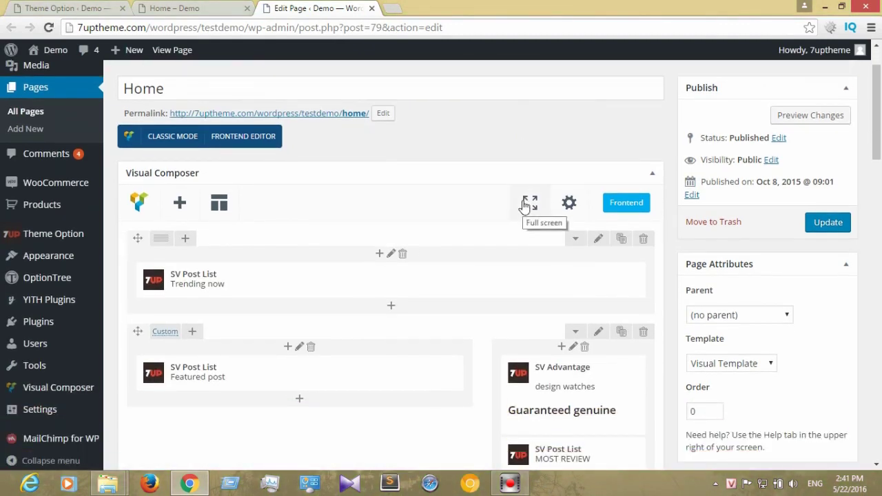
# Step: Review the Home page's Visual Composer layout, from the Trending now post list down to the SV Letter Box row
pyautogui.moveTo(186, 269)
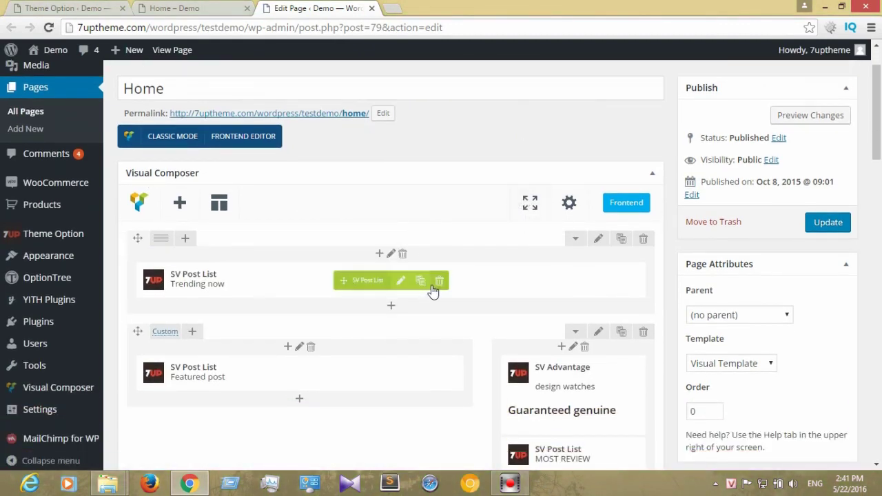
pyautogui.scroll(-1, 414, 283)
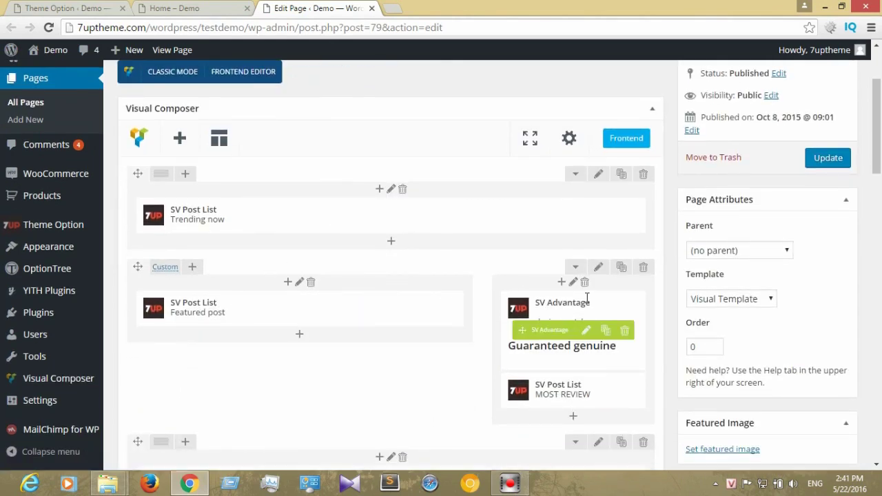
pyautogui.scroll(-3, 583, 402)
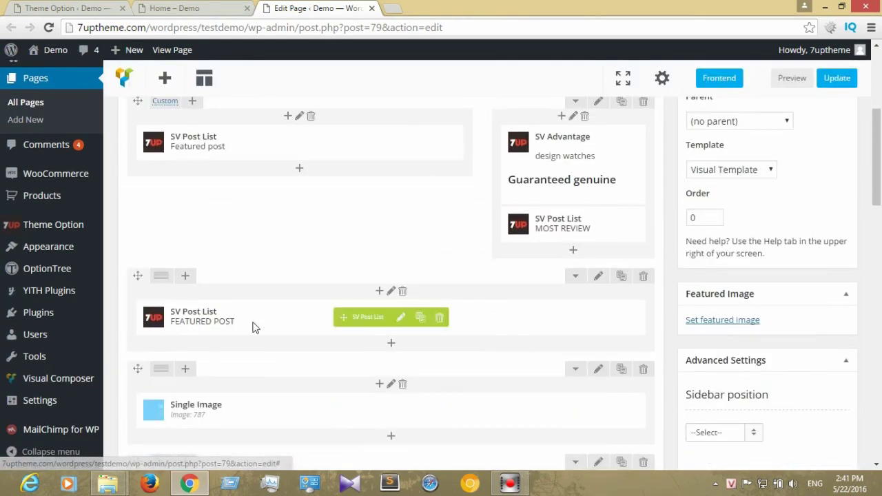
pyautogui.scroll(-2, 331, 279)
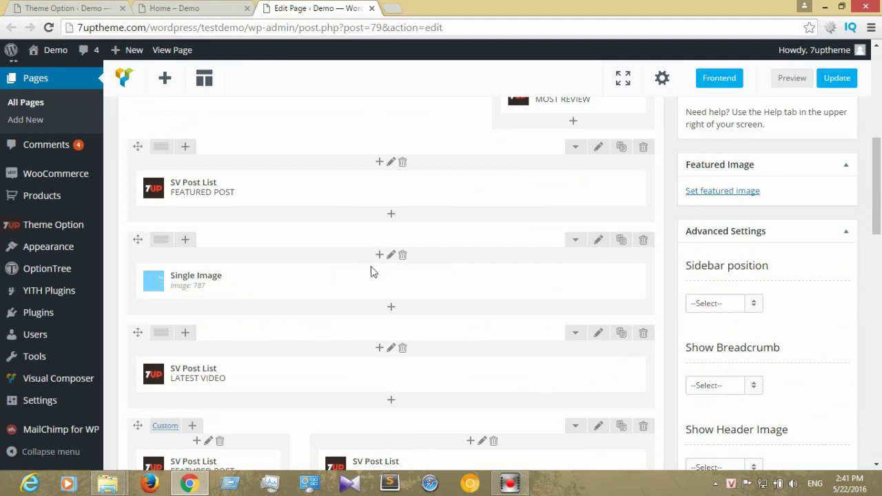
pyautogui.scroll(-1, 407, 291)
pyautogui.scroll(-1, 464, 315)
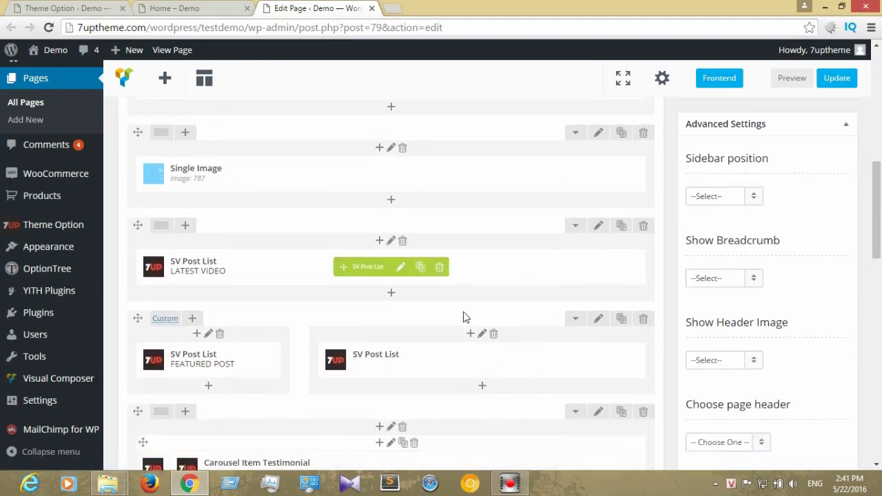
pyautogui.scroll(-3, 466, 315)
pyautogui.scroll(-2, 345, 370)
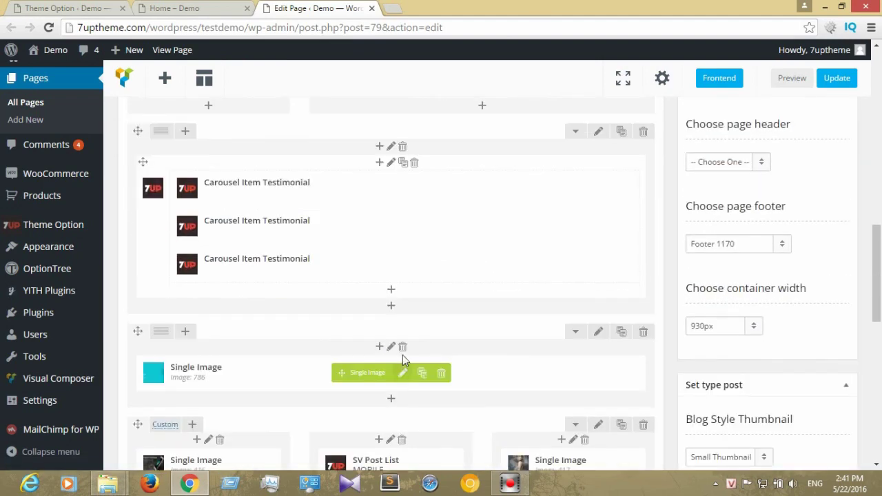
pyautogui.scroll(-2, 403, 355)
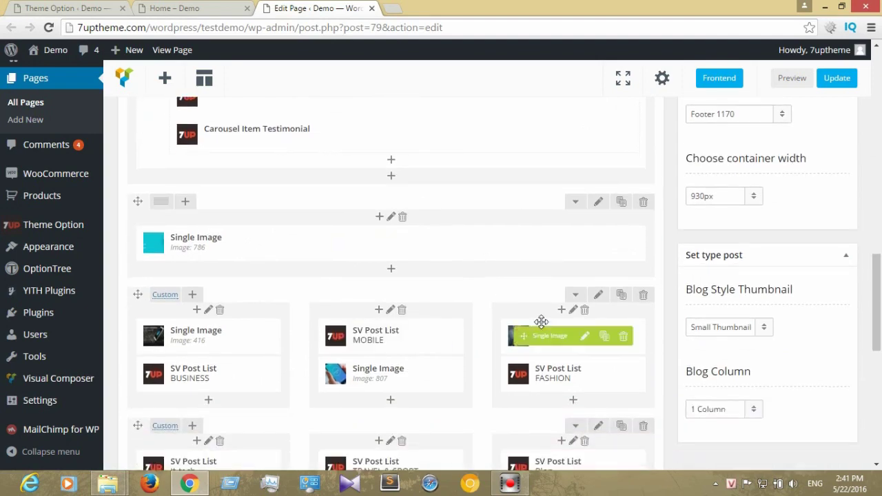
pyautogui.scroll(-3, 534, 323)
pyautogui.scroll(-1, 303, 321)
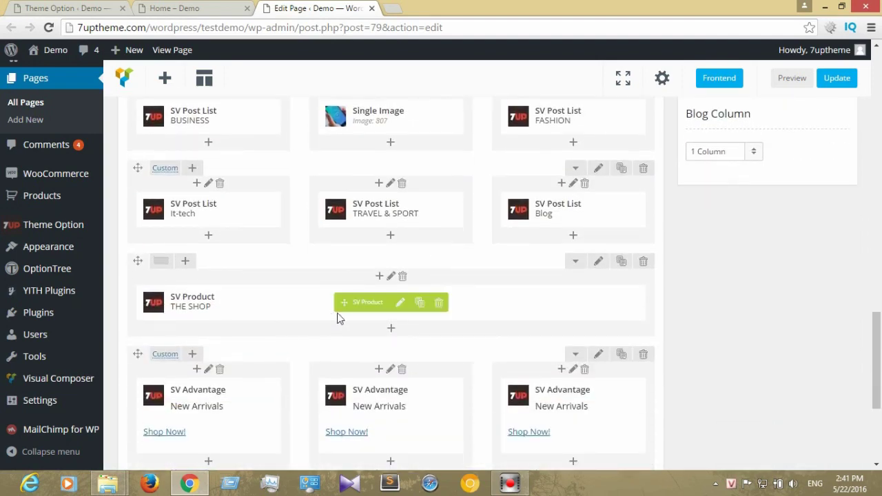
pyautogui.scroll(-1, 441, 331)
pyautogui.scroll(-2, 235, 338)
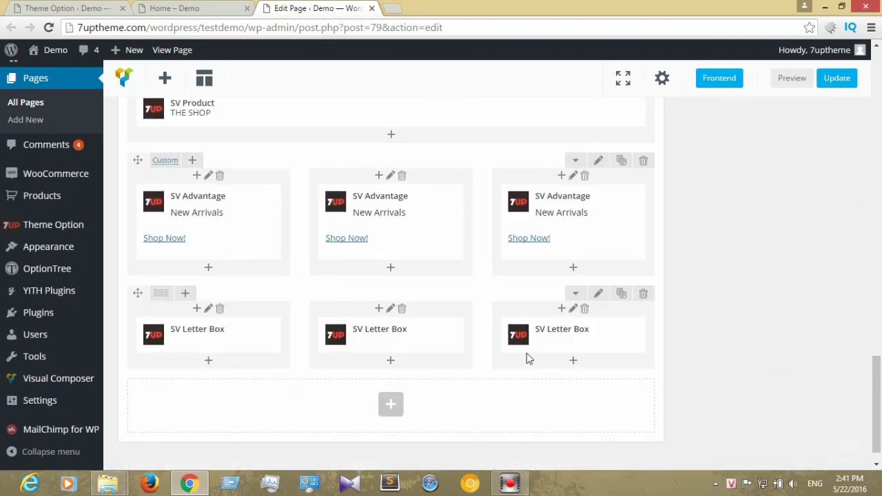
pyautogui.scroll(-1, 579, 355)
# Step: Inspect the Blog Style Thumbnail and Blog Column choices under Set type post without changing them
pyautogui.scroll(6, 584, 352)
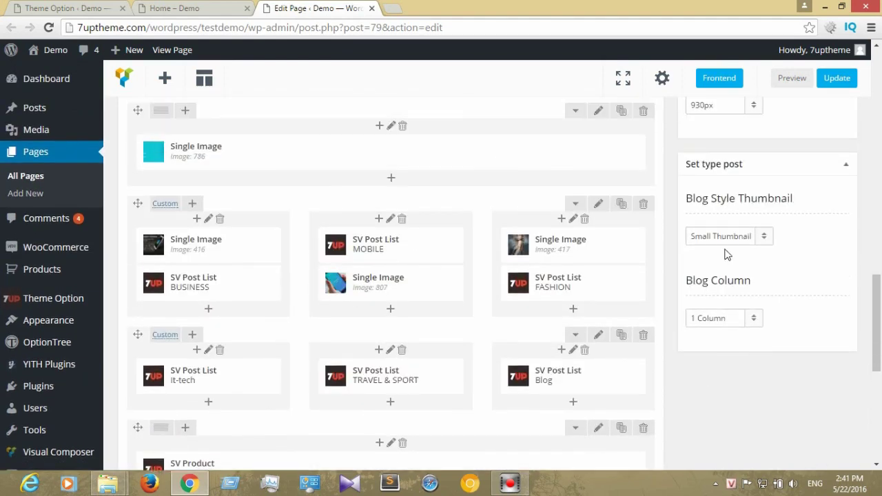
pyautogui.click(731, 237)
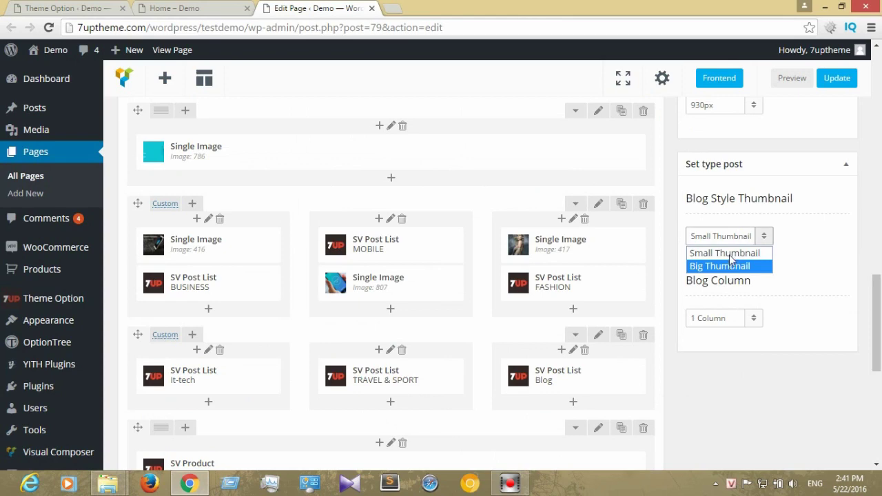
pyautogui.click(731, 237)
pyautogui.click(721, 317)
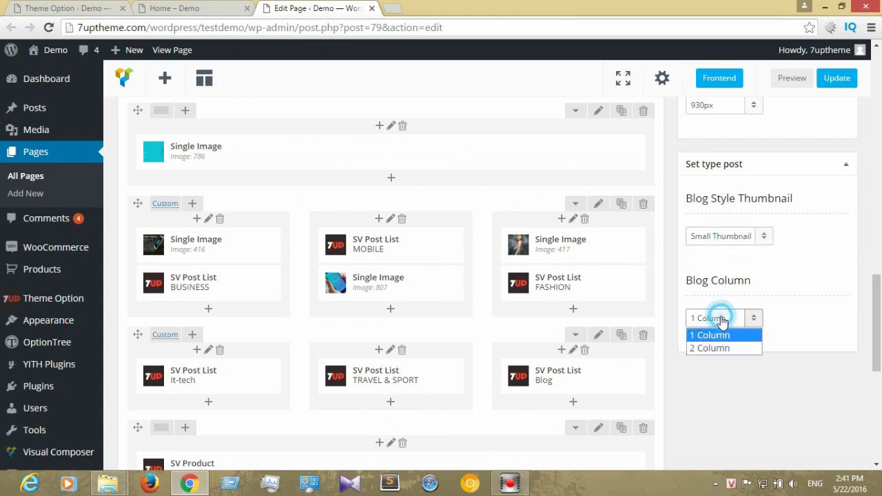
pyautogui.click(718, 319)
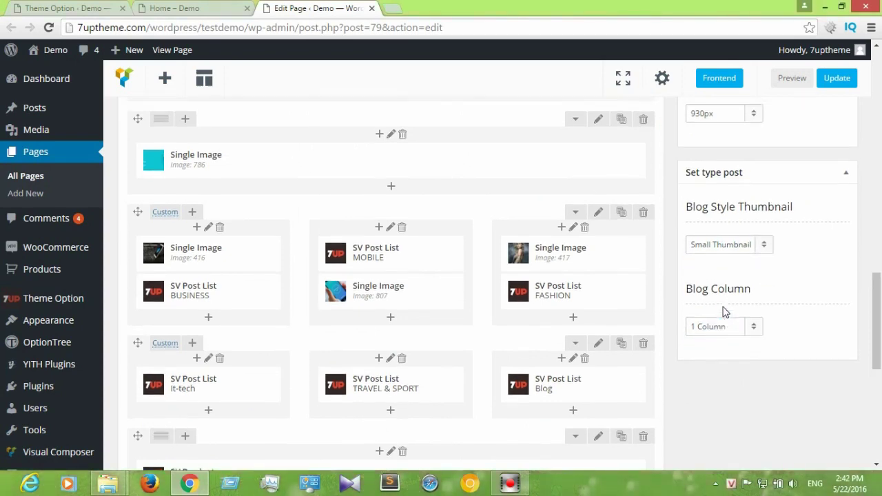
# Step: Inspect the container width, page footer and page header choices in the Home page's Advanced Settings without changing them
pyautogui.scroll(4, 744, 305)
pyautogui.click(702, 365)
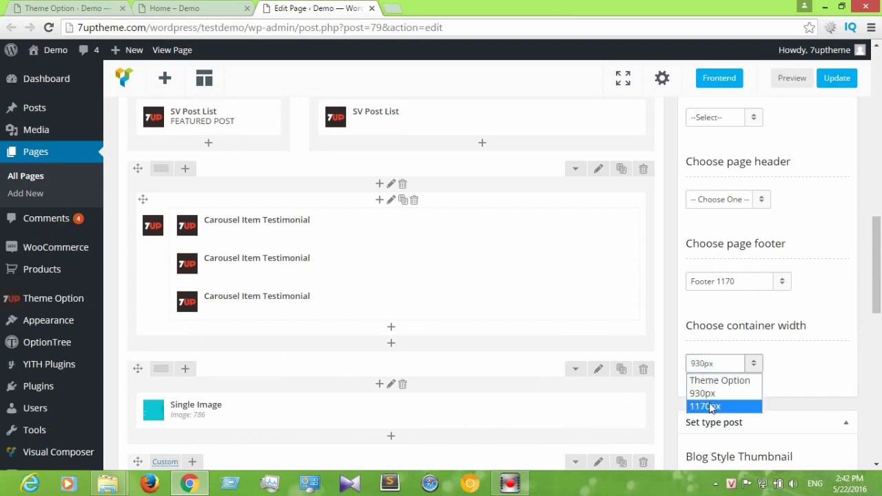
pyautogui.click(727, 287)
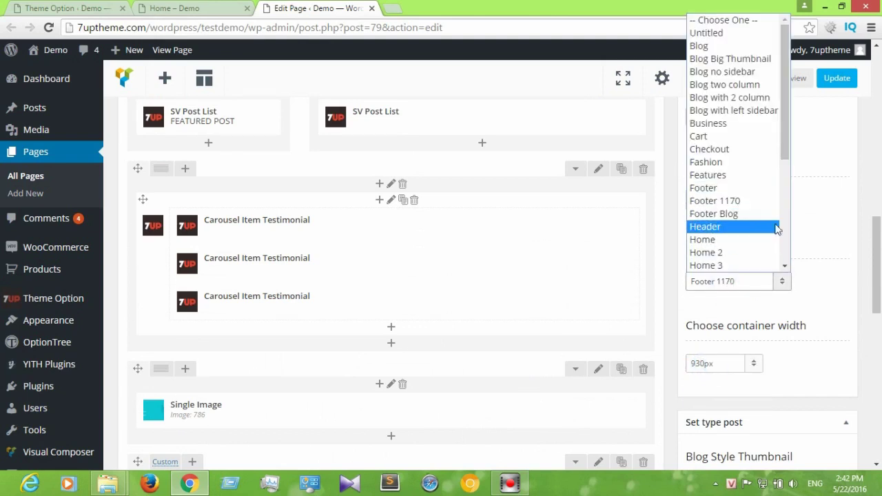
pyautogui.click(811, 229)
pyautogui.click(714, 202)
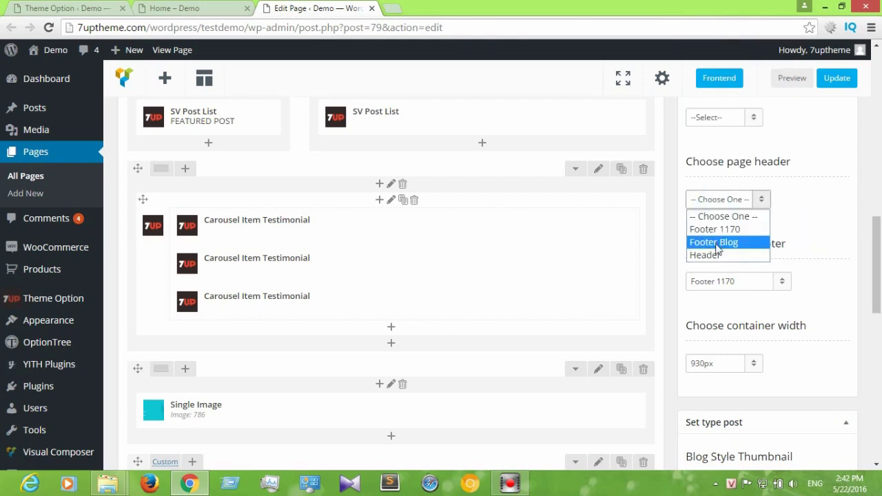
pyautogui.click(817, 207)
# Step: Set Show Header Image to Yes and examine the Header Image and Header Link fields
pyautogui.scroll(1, 779, 213)
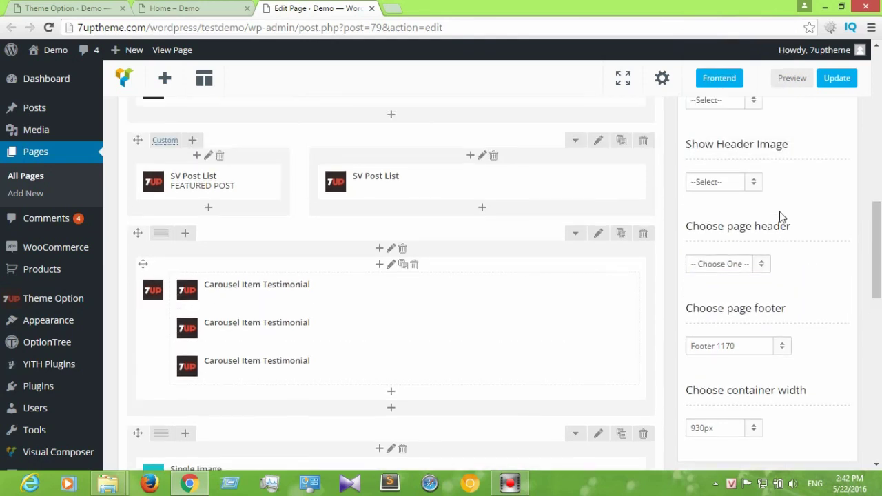
pyautogui.scroll(2, 755, 198)
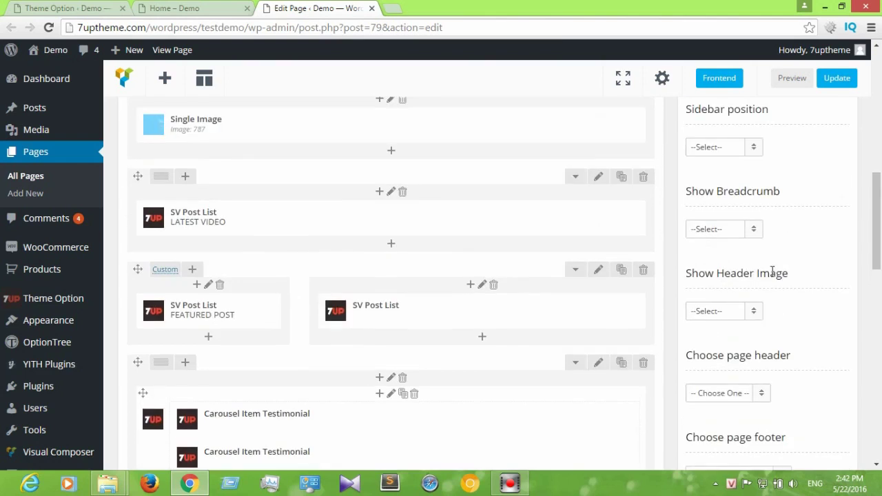
pyautogui.click(755, 315)
pyautogui.click(700, 338)
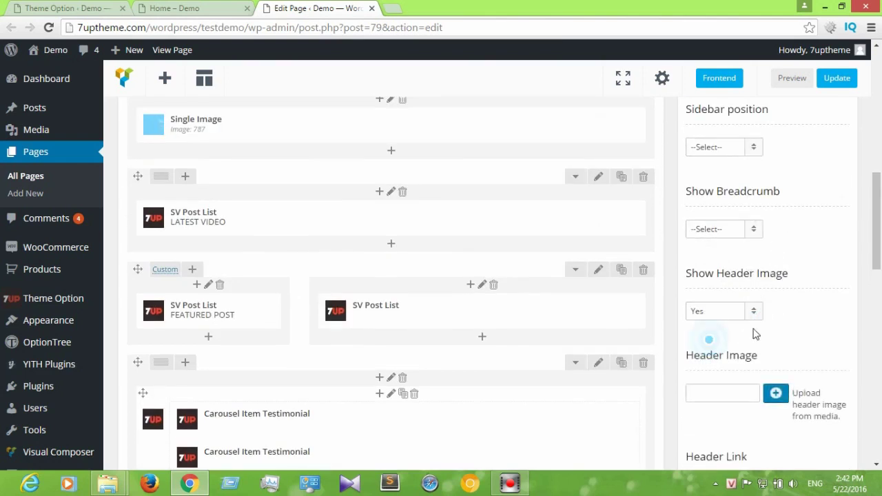
pyautogui.scroll(-1, 765, 313)
pyautogui.scroll(-1, 765, 312)
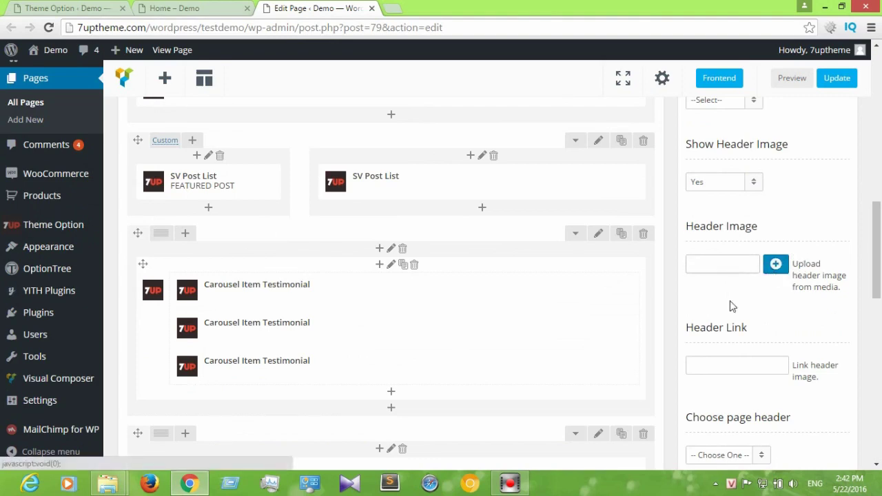
pyautogui.scroll(-1, 779, 363)
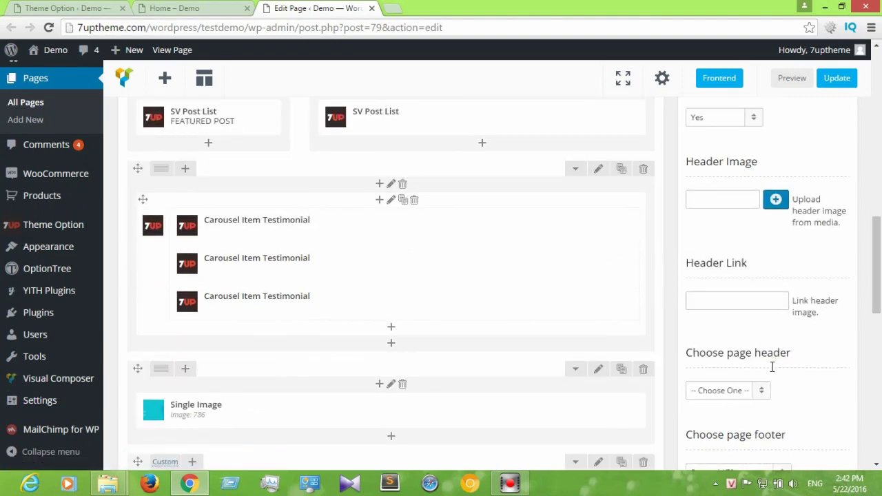
# Step: Set the Home page's Sidebar position to Left sidebar and inspect the Selects sidebar choices without picking one
pyautogui.scroll(3, 765, 345)
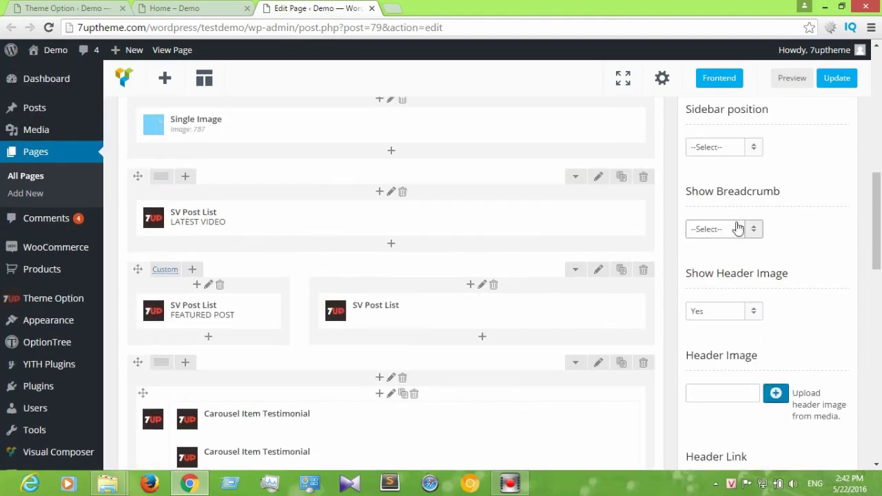
pyautogui.scroll(1, 744, 244)
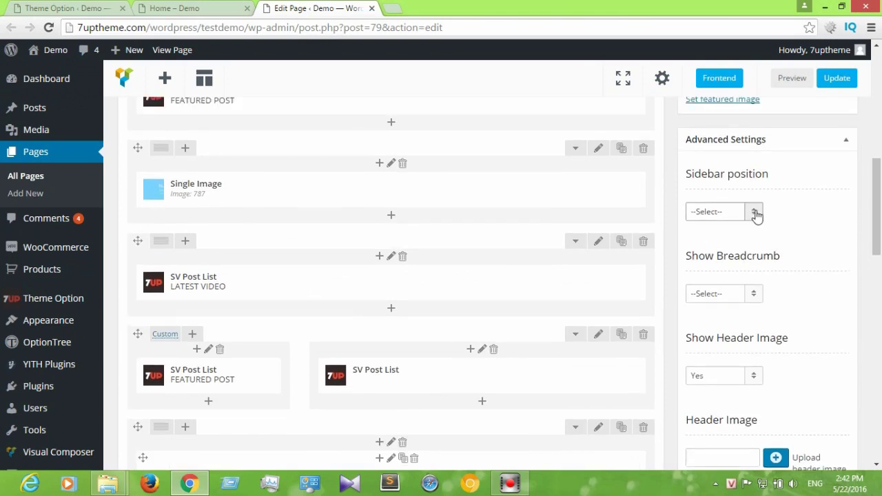
pyautogui.click(756, 215)
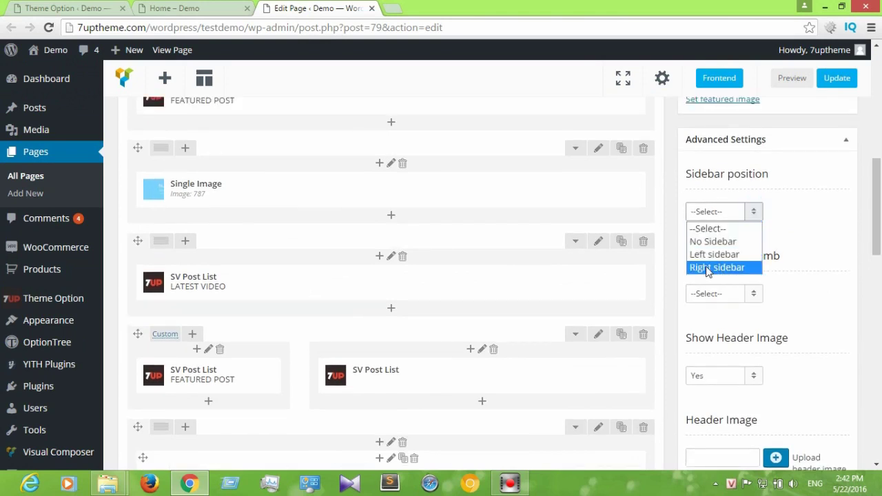
pyautogui.click(711, 254)
pyautogui.click(786, 297)
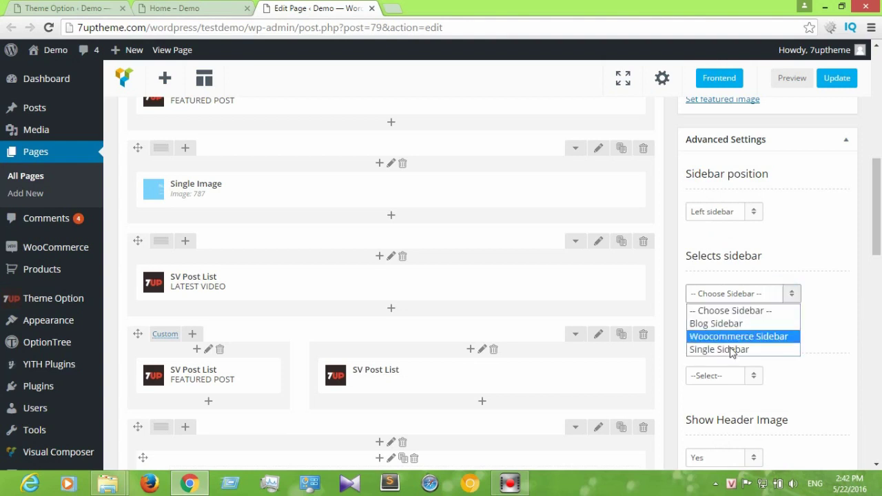
pyautogui.click(787, 293)
# Step: Try Show Breadcrumb with Yes in the Home page's Advanced Settings and reset it to --Select--
pyautogui.scroll(-1, 782, 301)
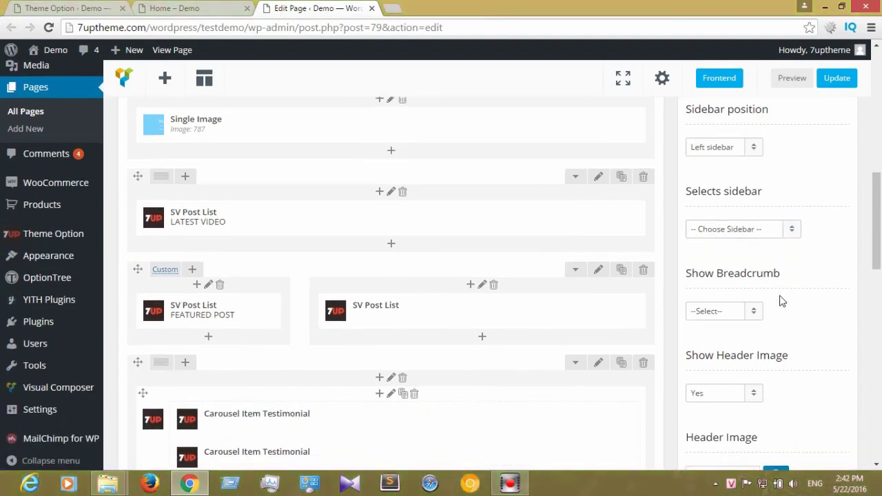
pyautogui.click(755, 311)
pyautogui.click(710, 341)
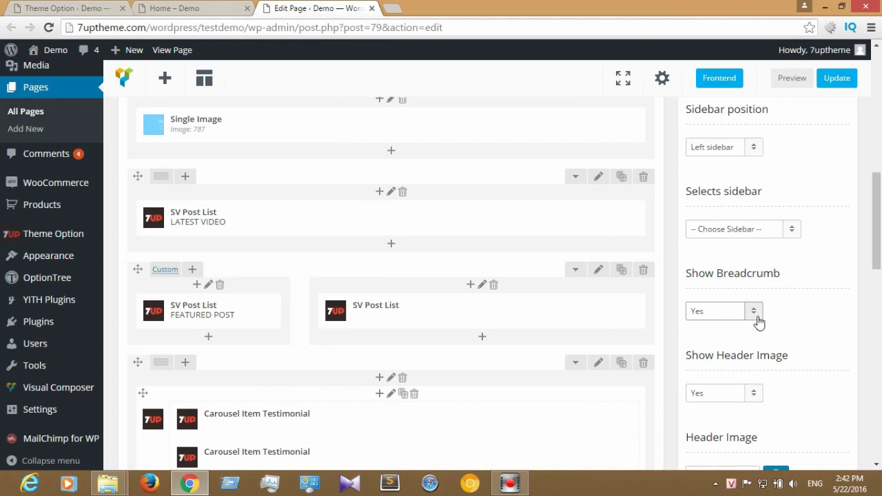
pyautogui.scroll(-1, 758, 321)
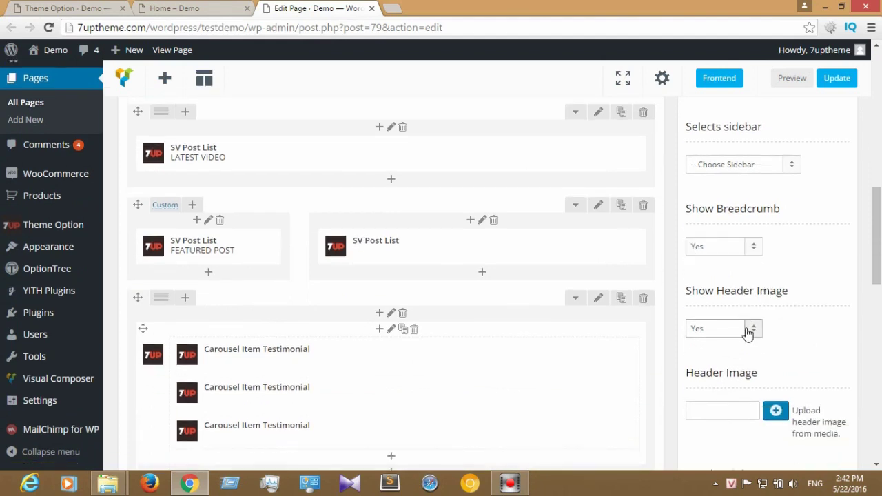
pyautogui.scroll(2, 762, 285)
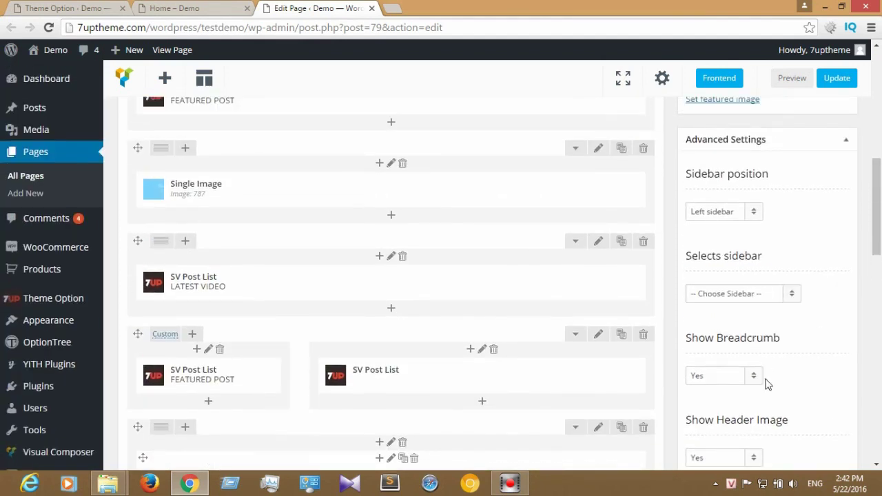
pyautogui.click(754, 376)
pyautogui.click(706, 392)
pyautogui.click(803, 368)
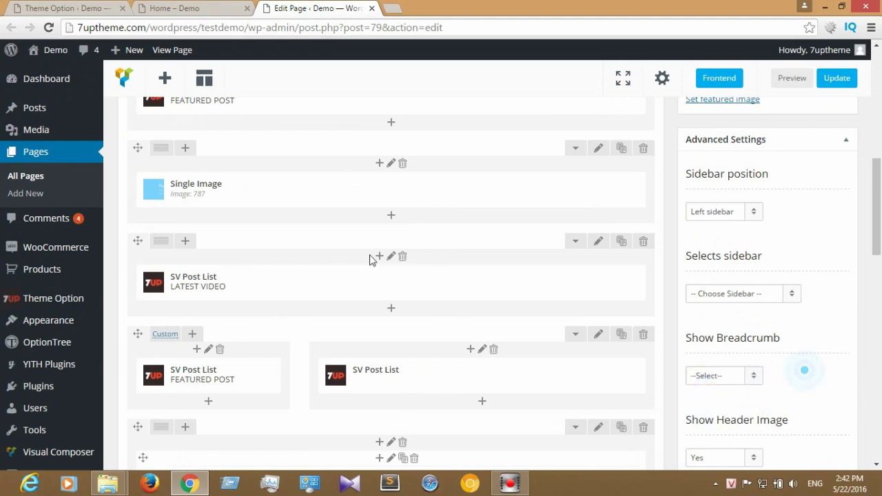
pyautogui.scroll(-4, 374, 255)
pyautogui.scroll(-3, 337, 268)
pyautogui.scroll(3, 337, 268)
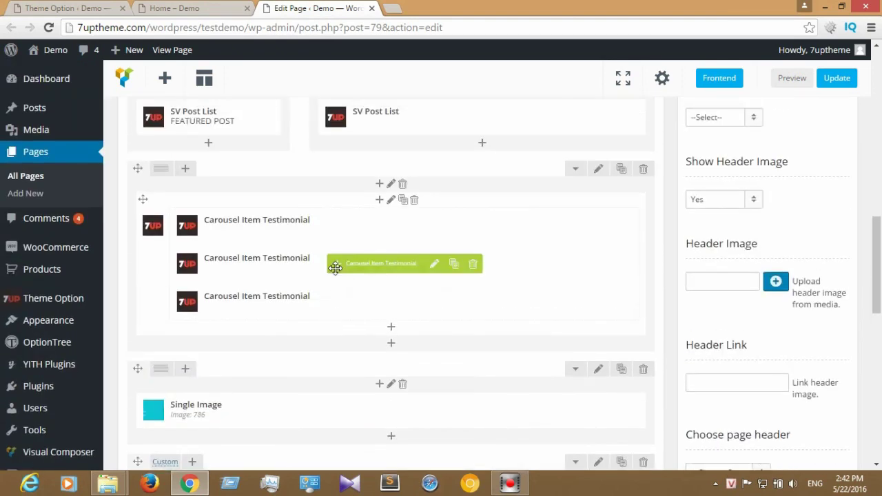
pyautogui.moveTo(337, 268); pyautogui.dragTo(336, 268)
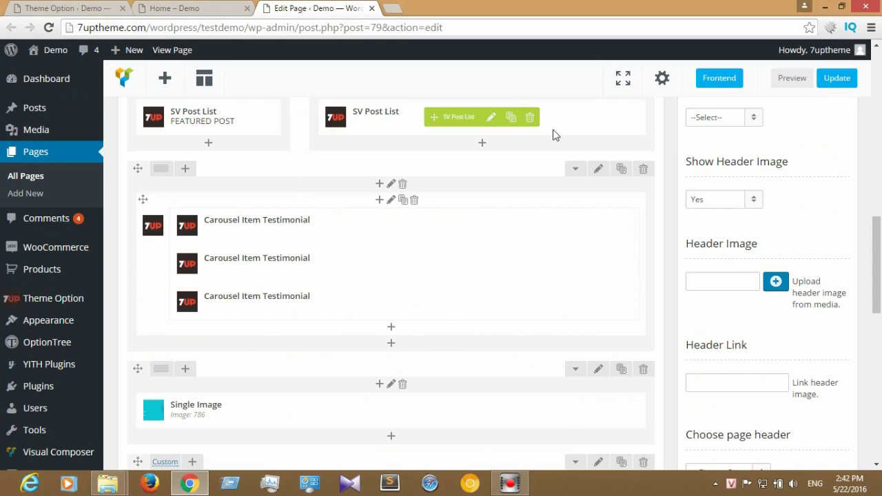
pyautogui.moveTo(511, 492)
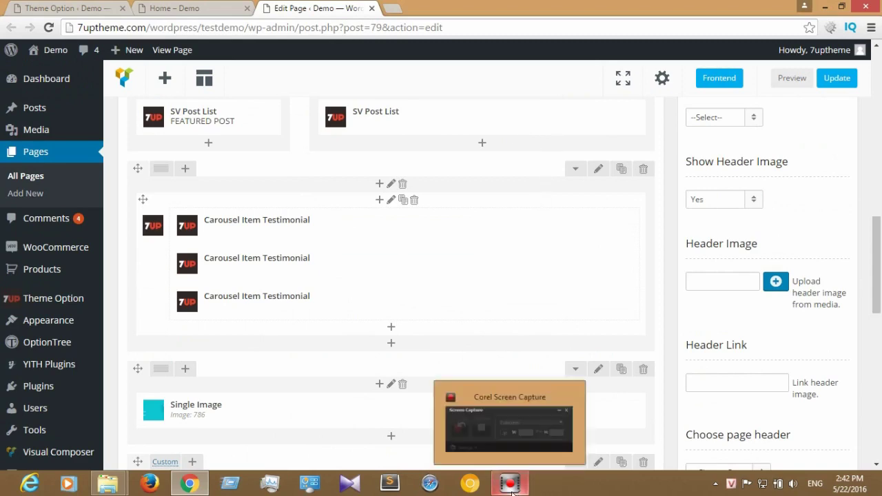